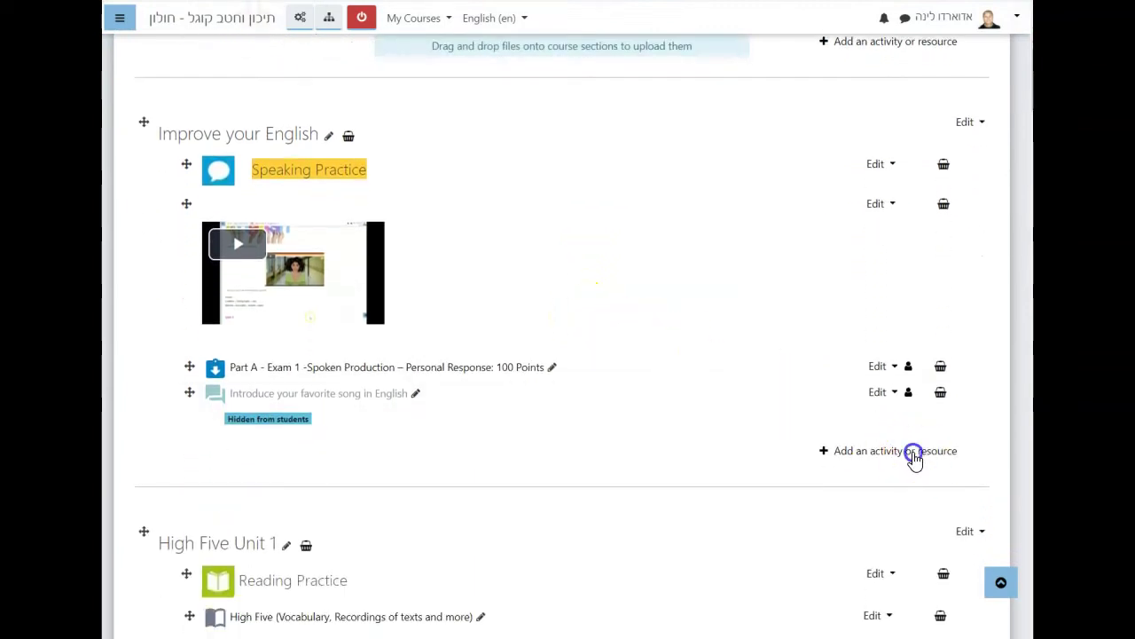
Add a new Assignment to the Improve your English section and name it "Compare and Contrast 1".
left_click(915, 454)
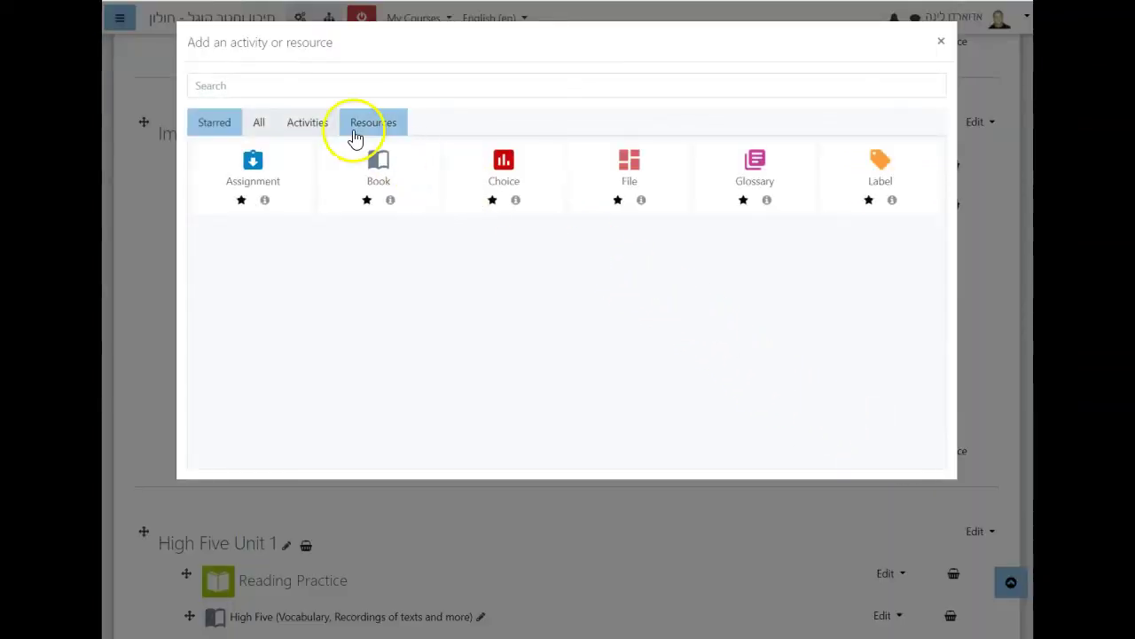
left_click(317, 126)
left_click(239, 181)
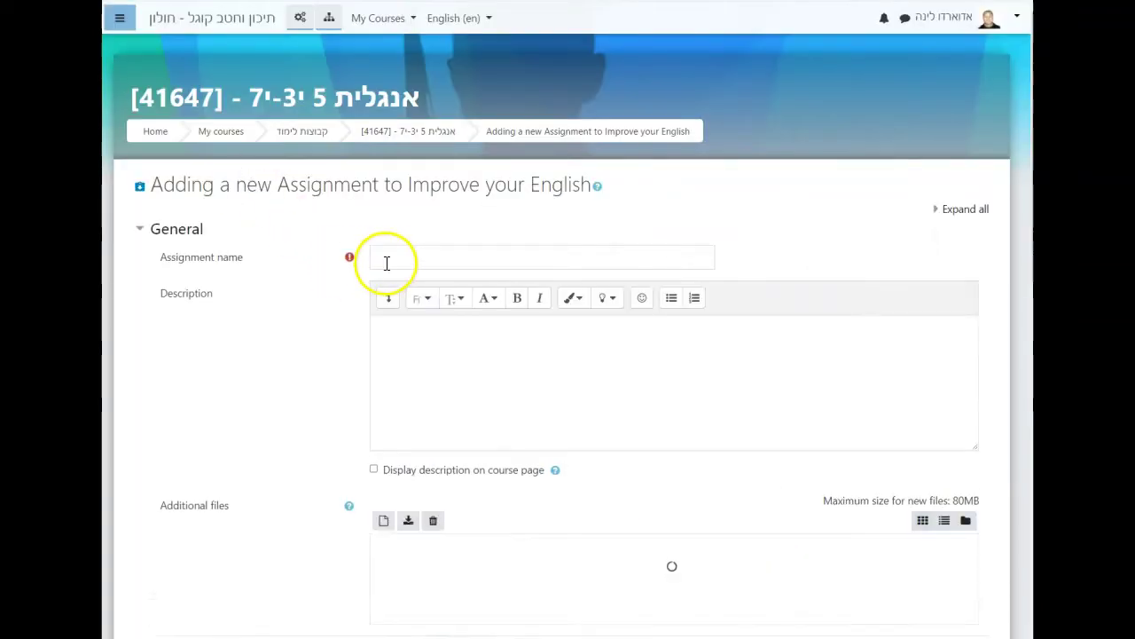
left_click(387, 261)
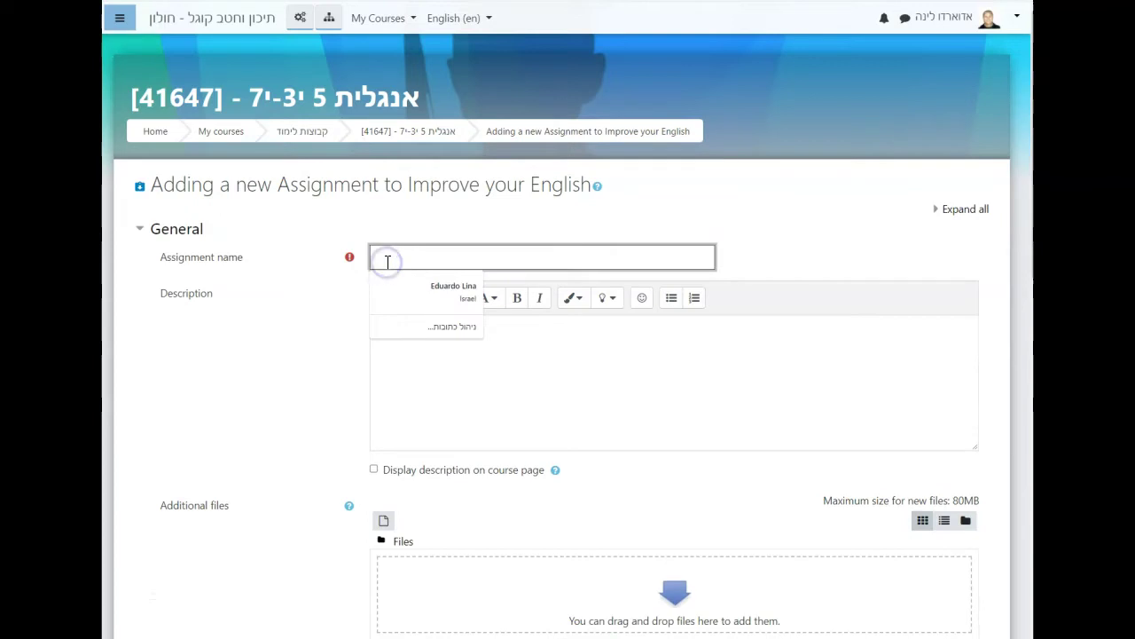
type("Compare and Contrast 1")
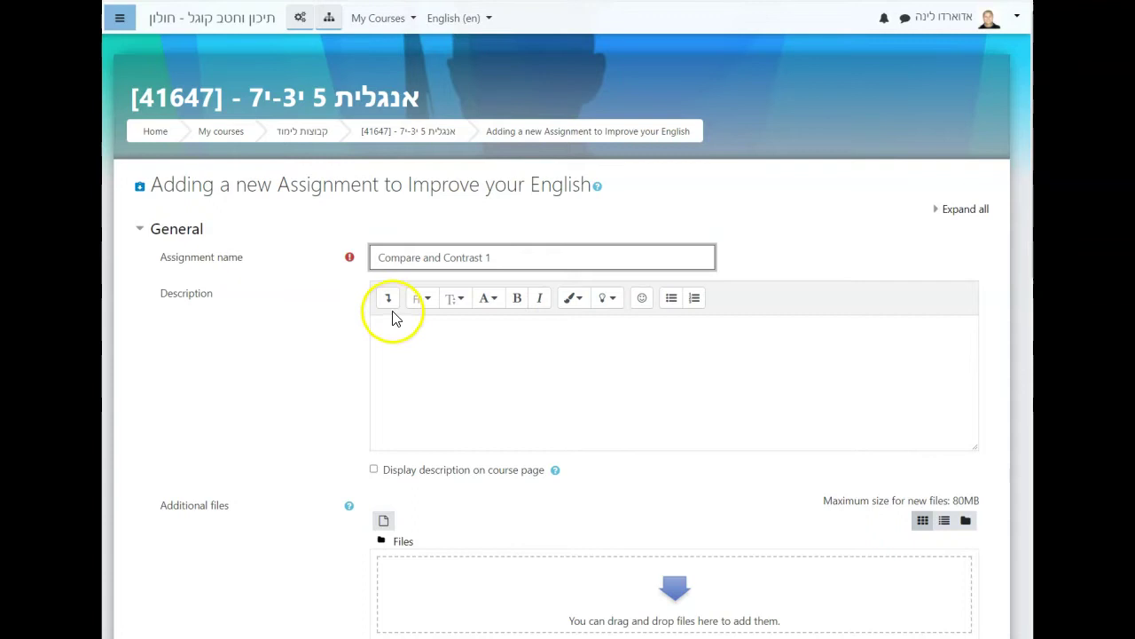
Show the description editor's additional tools and start inserting a video into the assignment description.
left_click(394, 303)
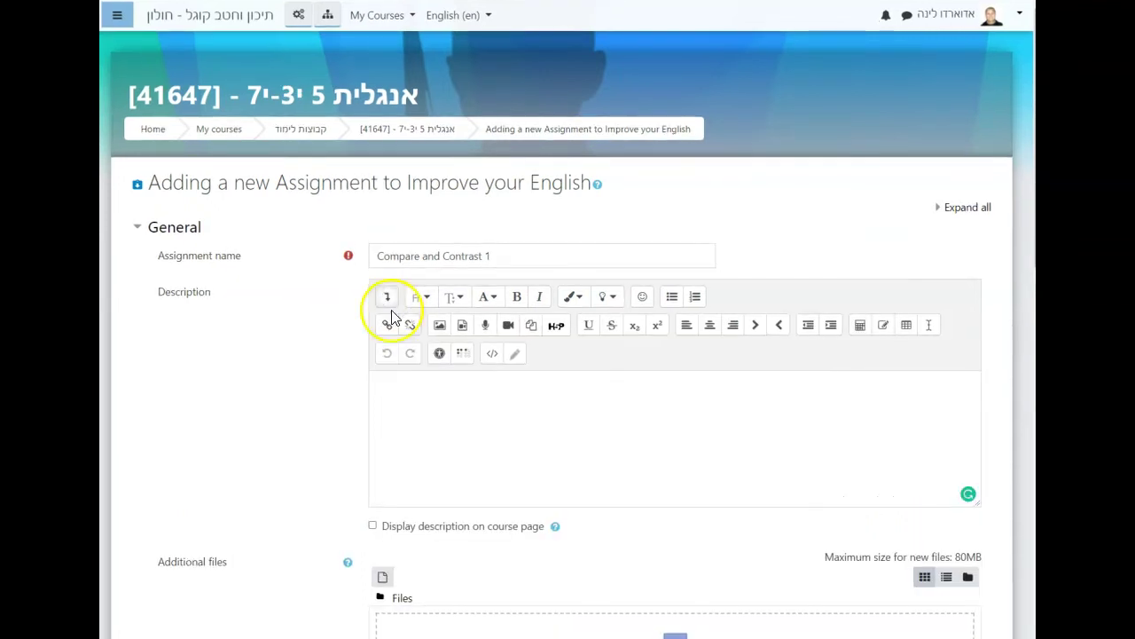
left_click(465, 328)
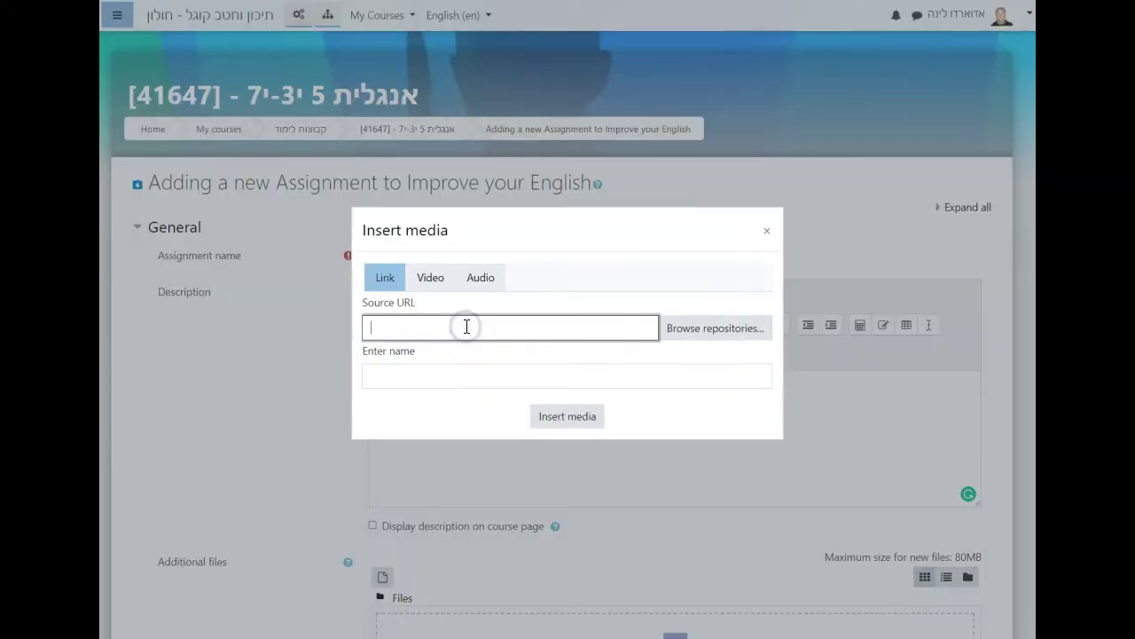
left_click(441, 277)
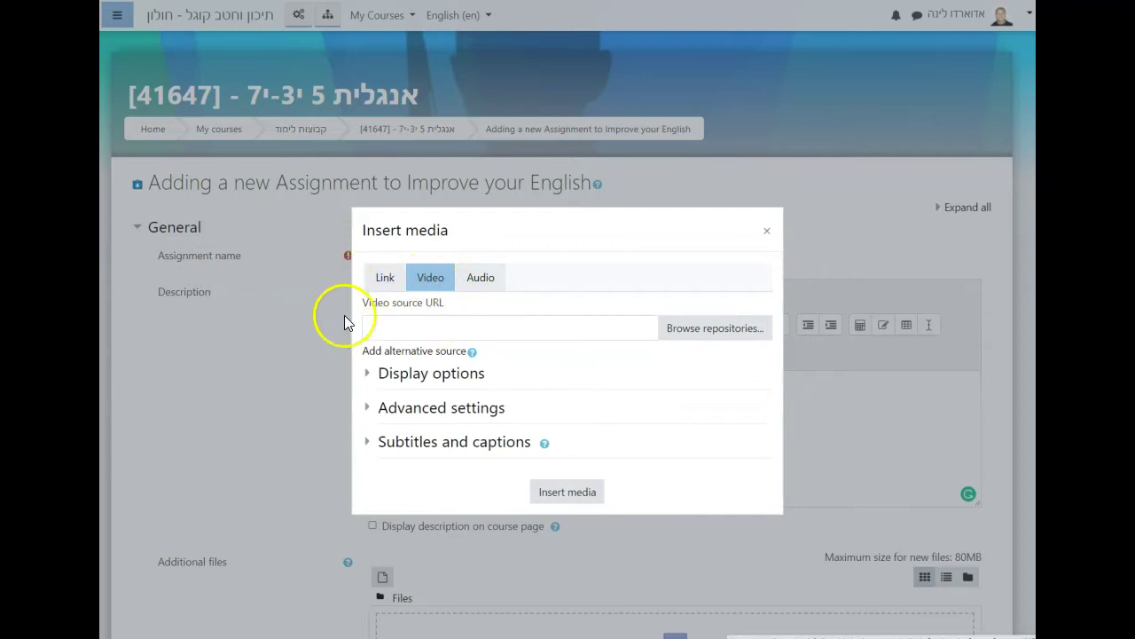
Switch to YouTube, copy the share link of the "Compare and contrast 1" video, and paste it as the video source URL in the assignment.
left_click(383, 5)
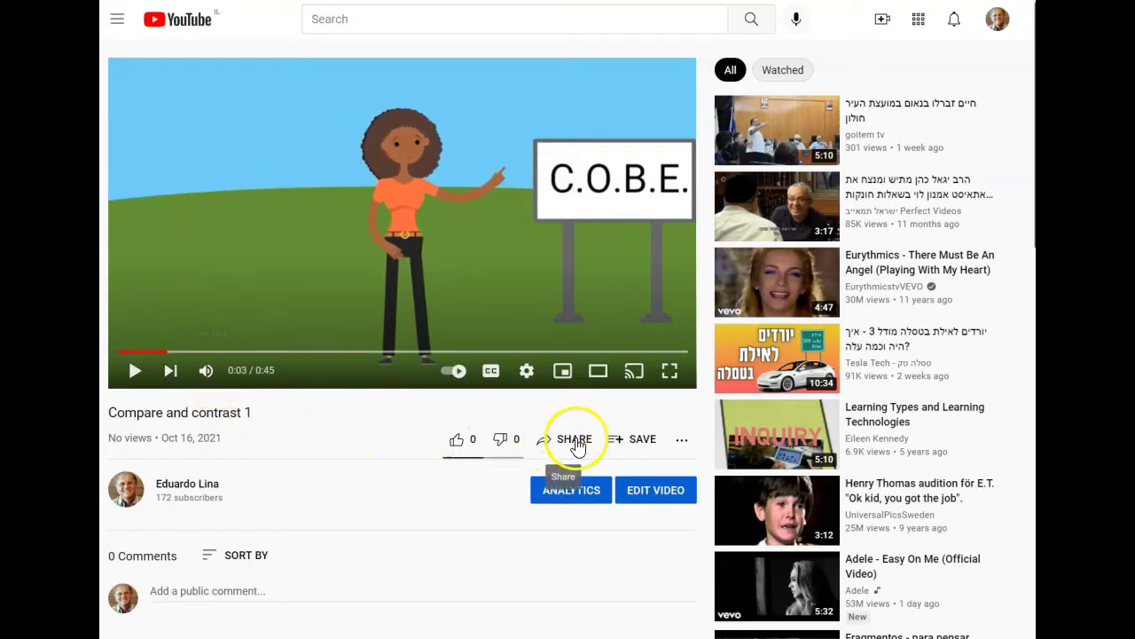
left_click(574, 437)
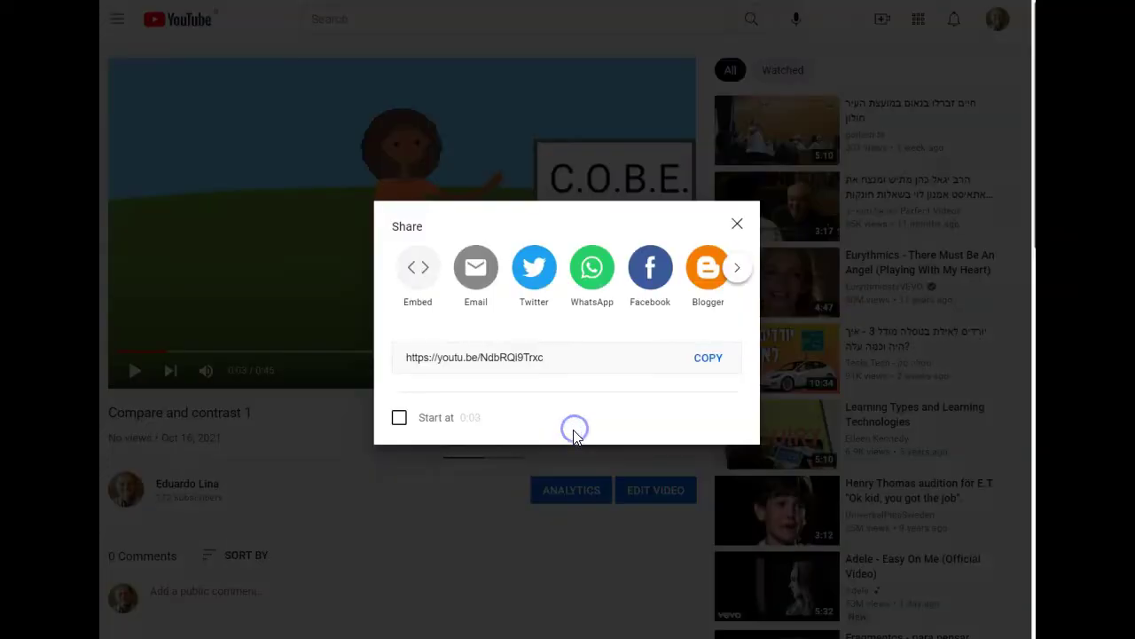
left_click(707, 359)
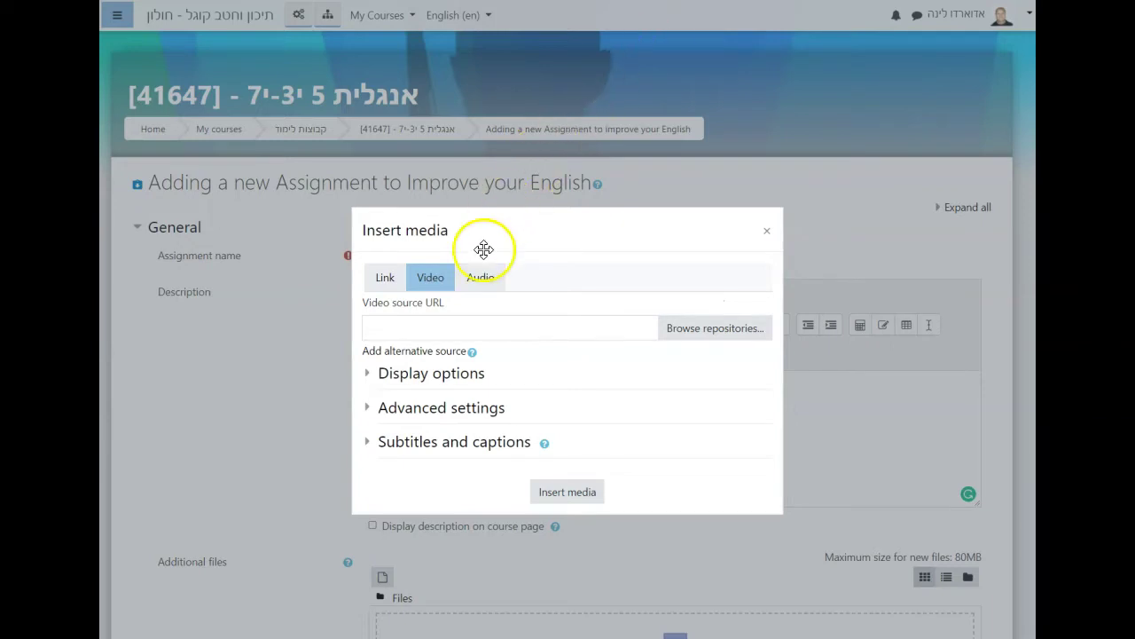
left_click(436, 327)
right_click(434, 330)
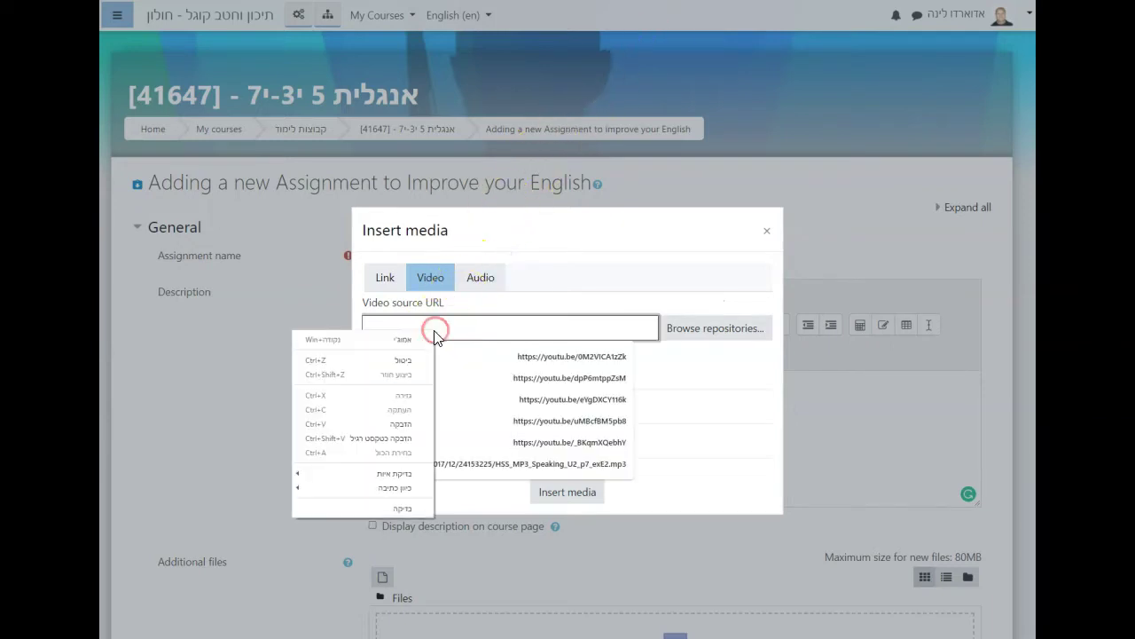
left_click(413, 423)
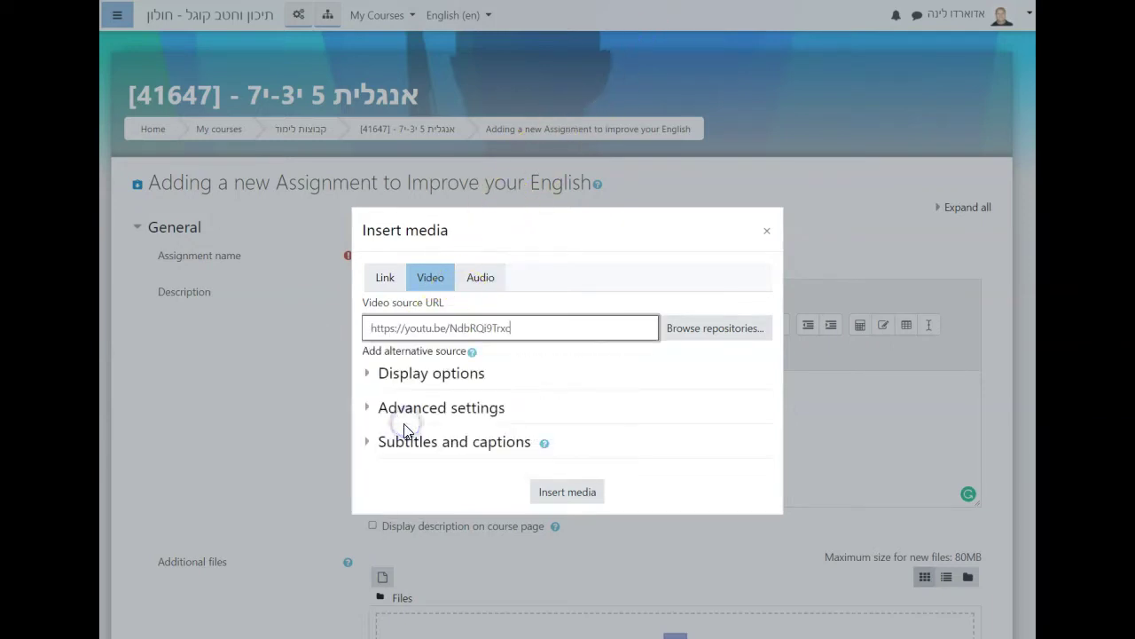
Set the video's display size to 560 x 355 and insert it into the description.
left_click(423, 373)
left_click(399, 471)
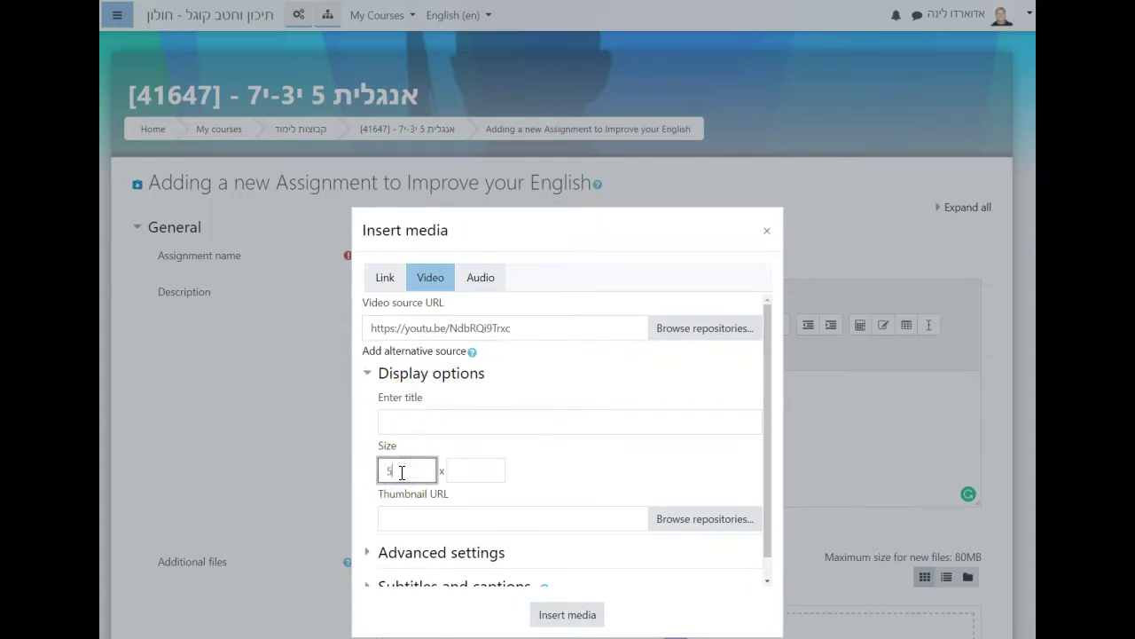
left_click(482, 476)
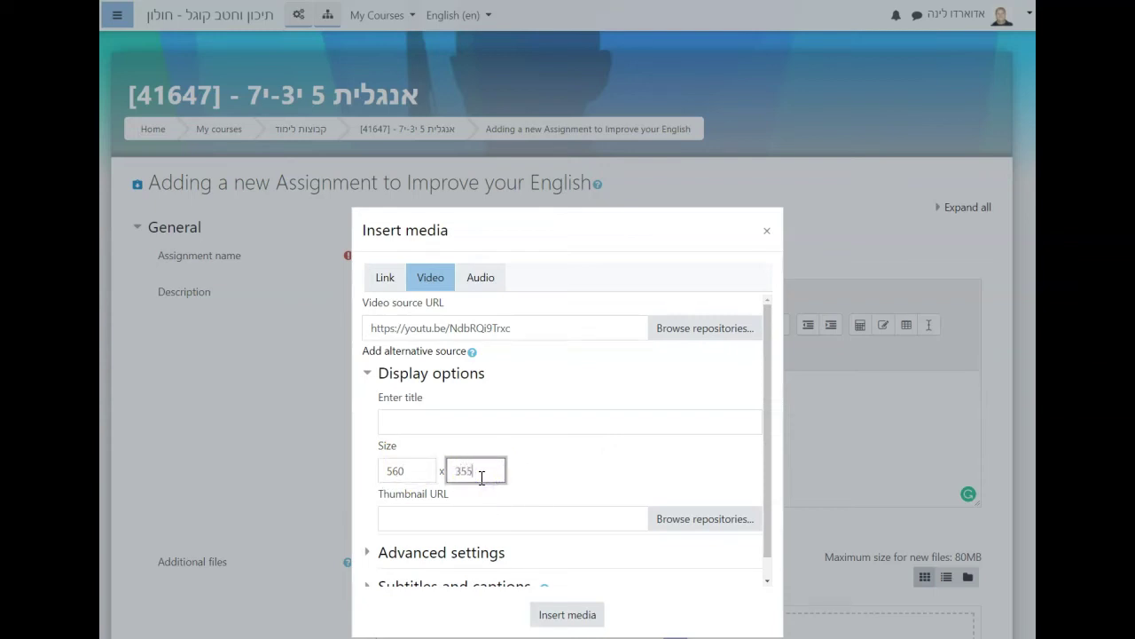
type("355")
scroll(484, 480, "down", 1)
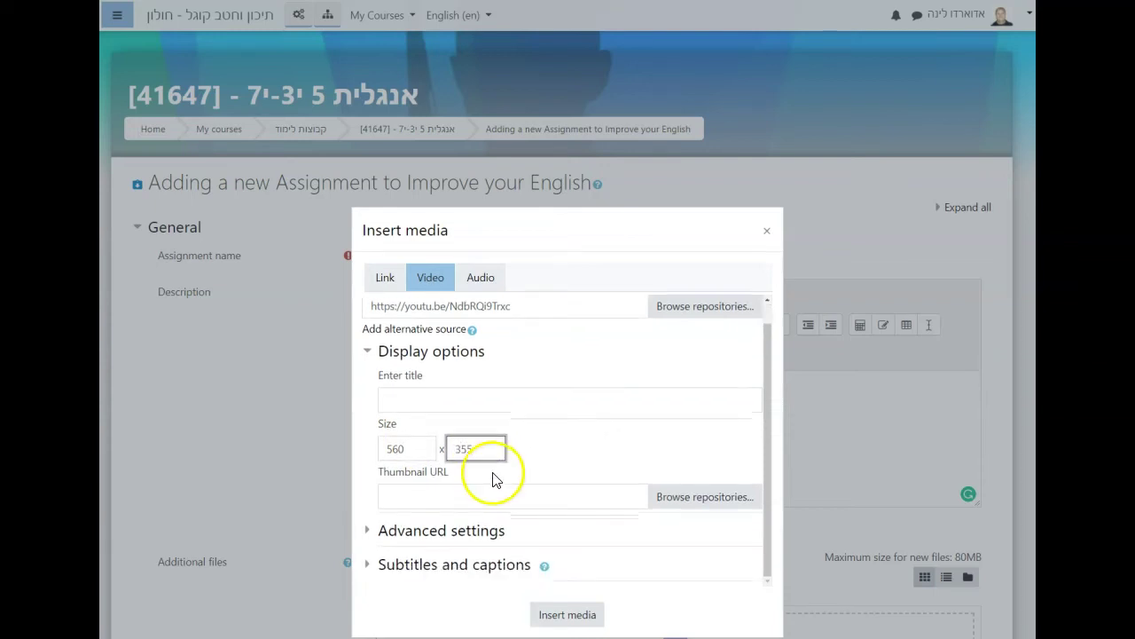
left_click(553, 614)
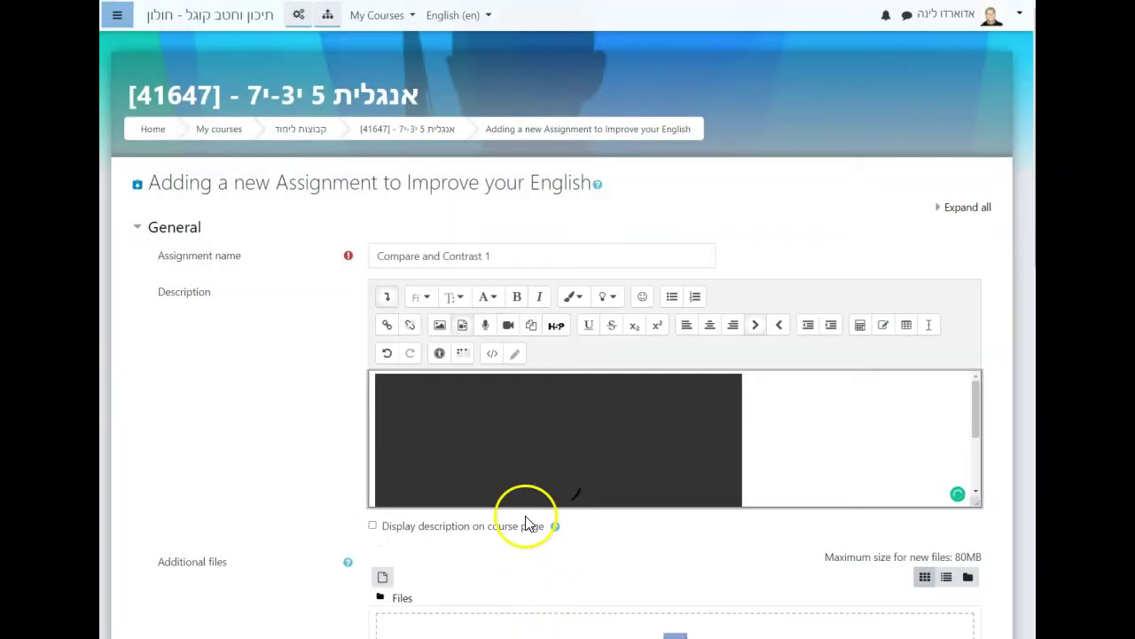
Set the assignment's due date to 31 October 2021 at 23:59.
scroll(295, 511, "down", 3)
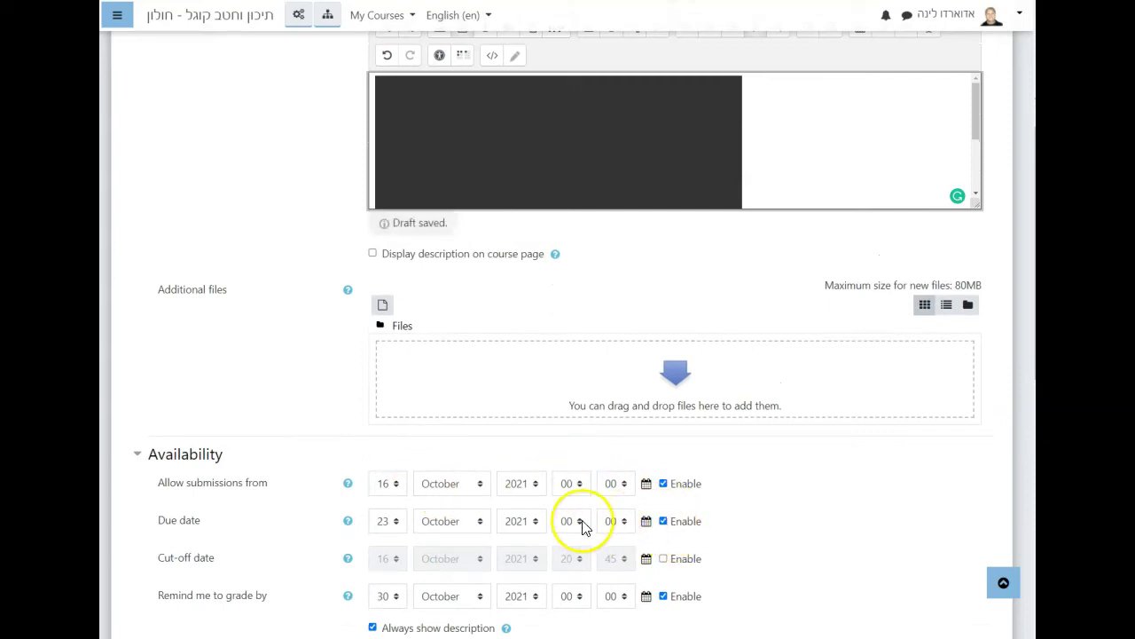
left_click(397, 521)
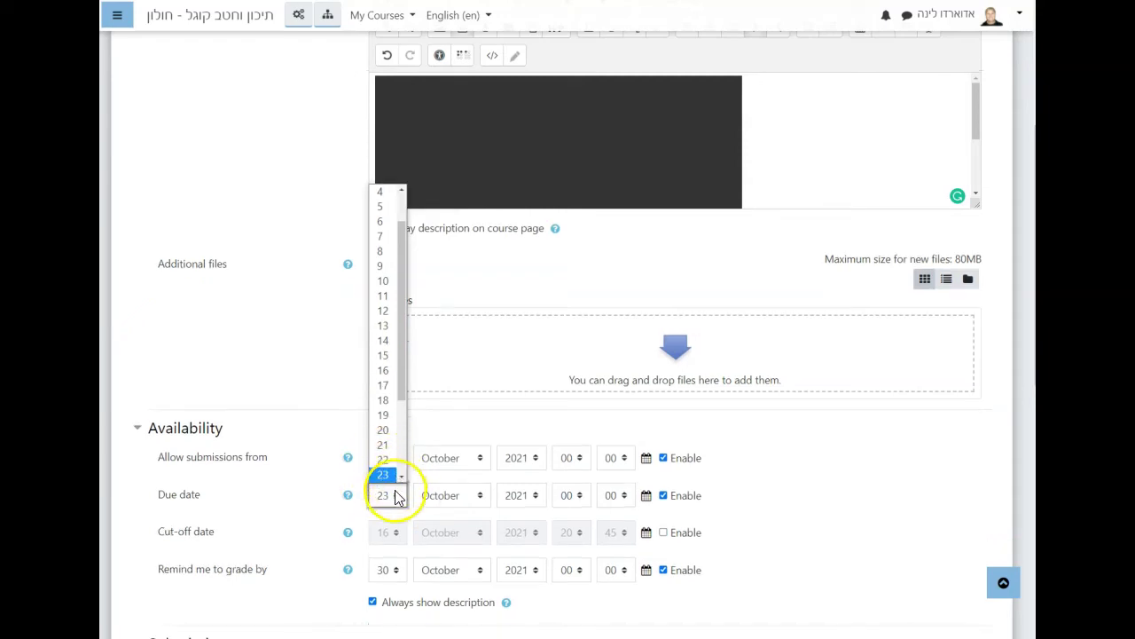
left_click_drag(401, 377, 405, 459)
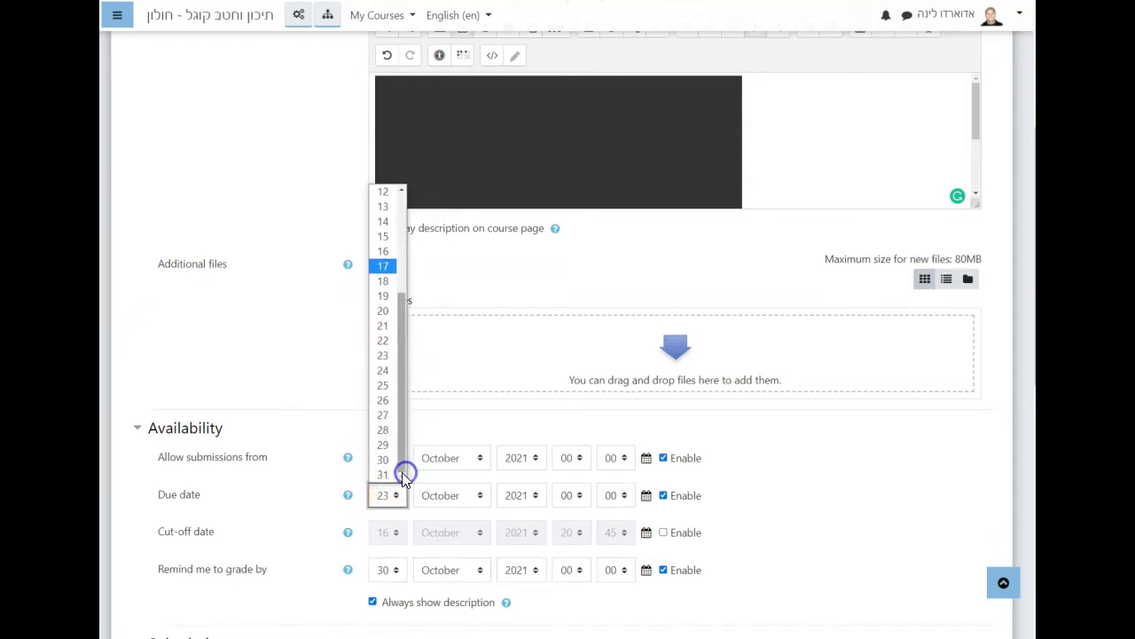
left_click(385, 474)
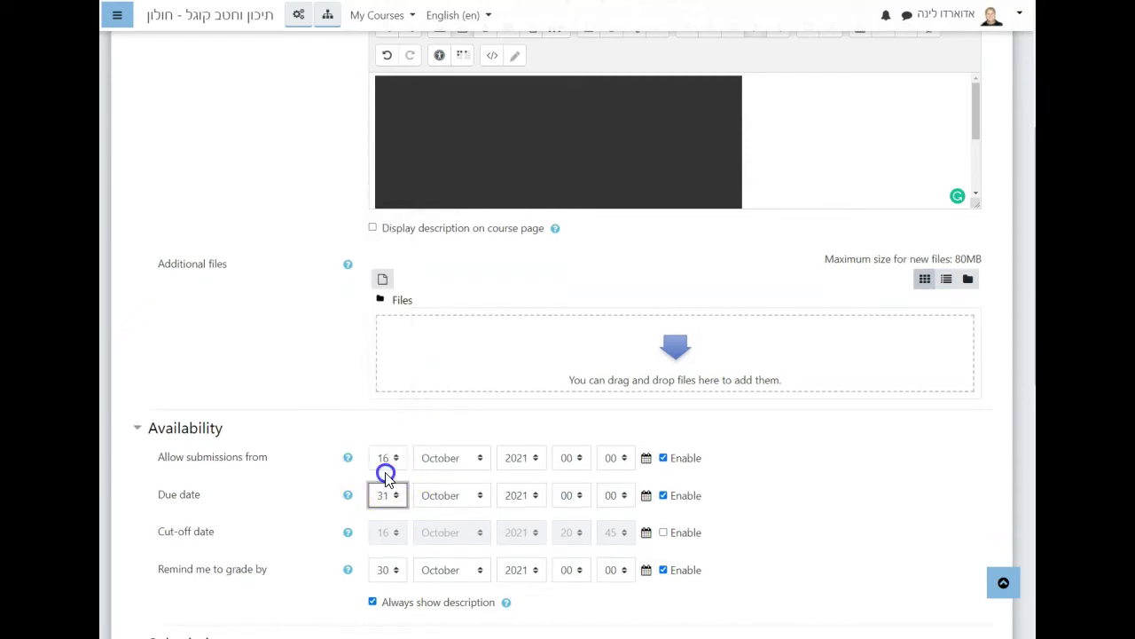
left_click(579, 495)
left_click_drag(590, 381, 590, 455)
left_click(572, 477)
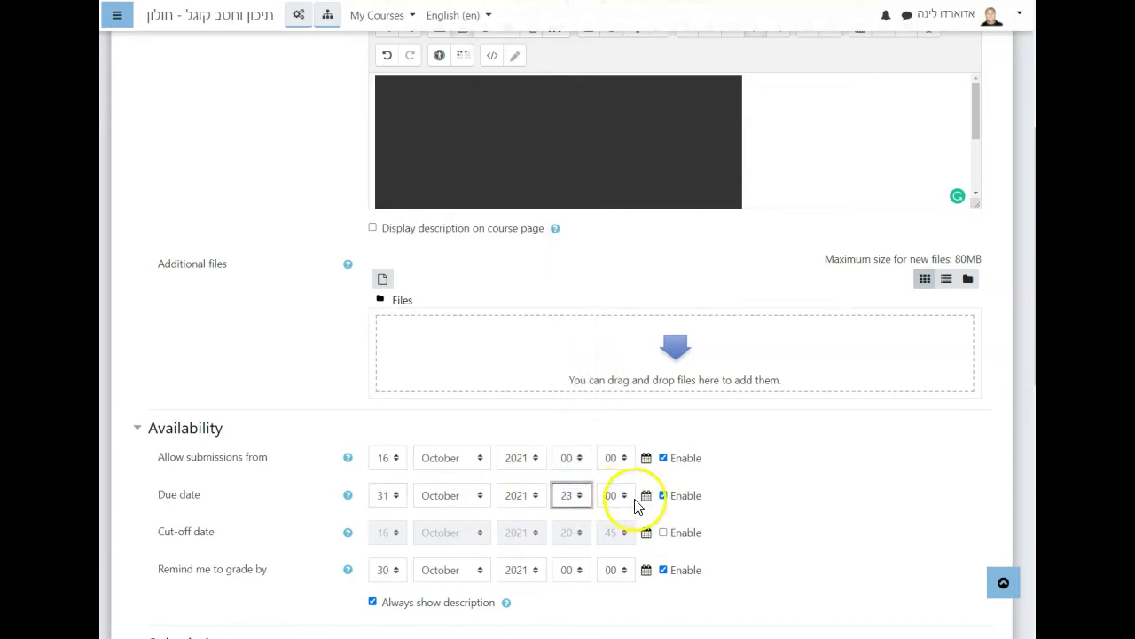
left_click(622, 497)
left_click_drag(627, 321, 630, 476)
left_click(611, 475)
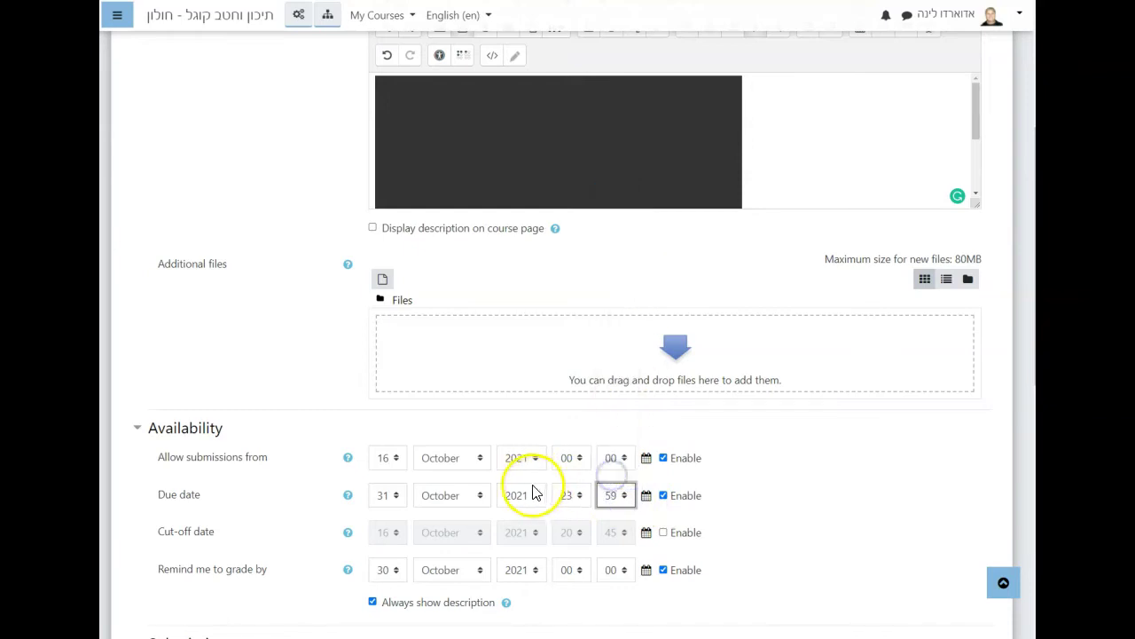
Set the grading reminder date to 1 November 2021.
scroll(528, 492, "down", 2)
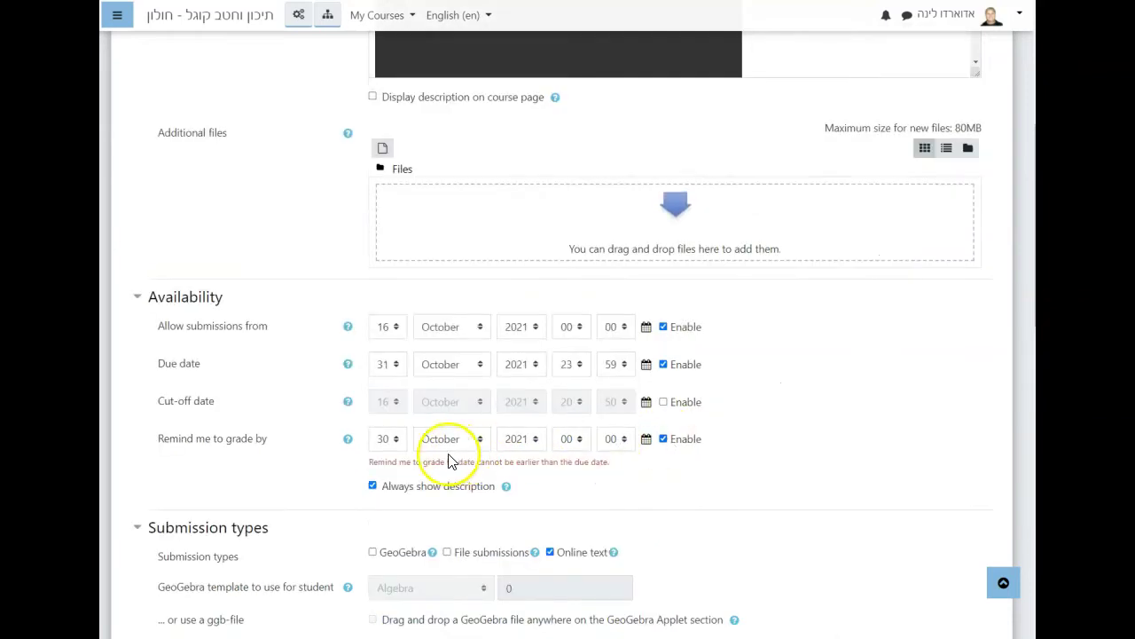
left_click(399, 444)
left_click_drag(400, 264, 398, 152)
left_click(381, 138)
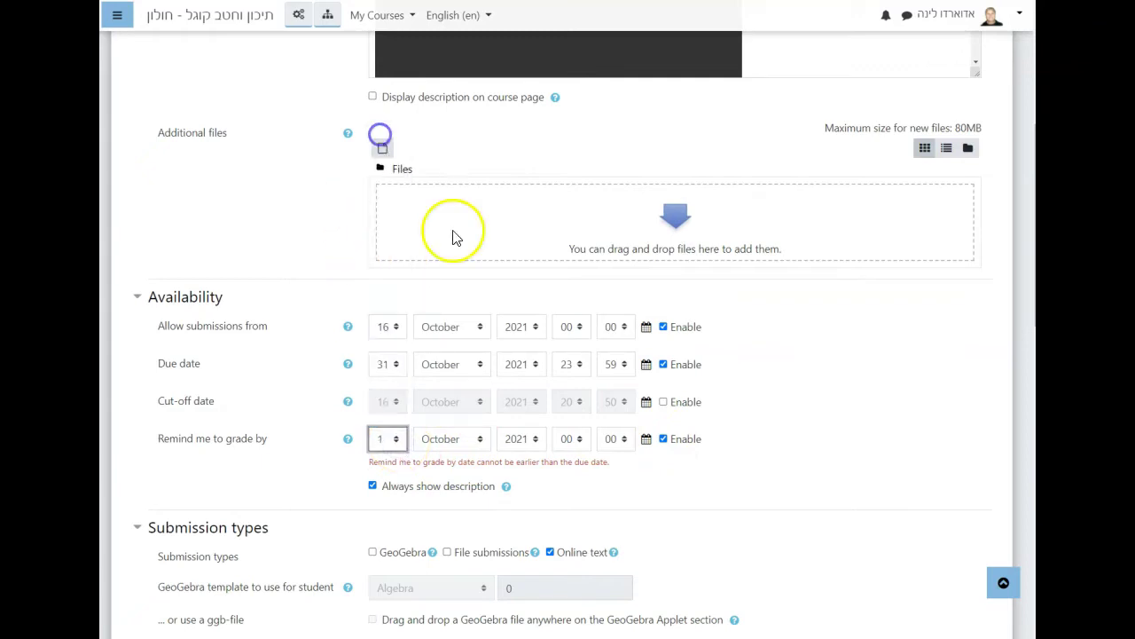
left_click(479, 438)
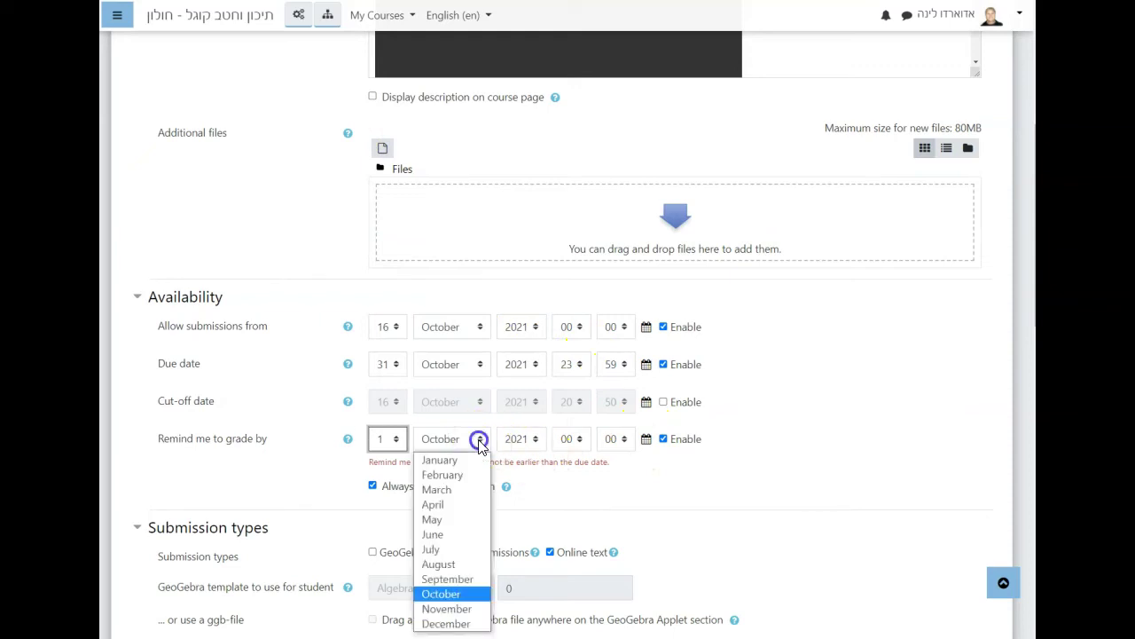
left_click(435, 608)
Save the assignment with its remaining settings as they are and display it.
scroll(727, 505, "down", 2)
scroll(728, 505, "down", 9)
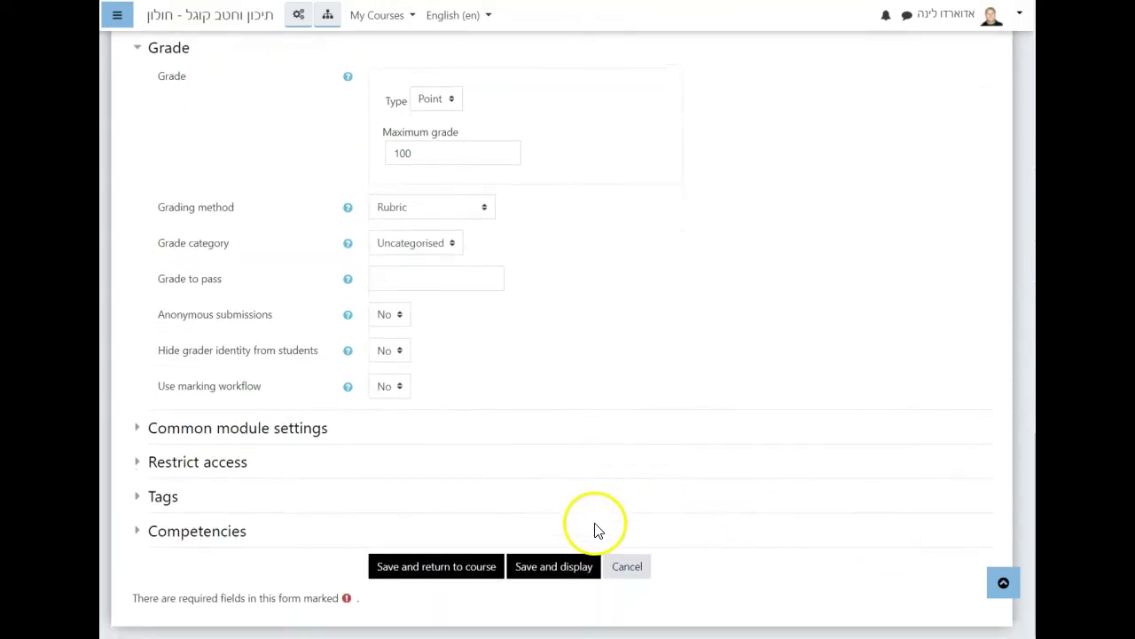
left_click(563, 561)
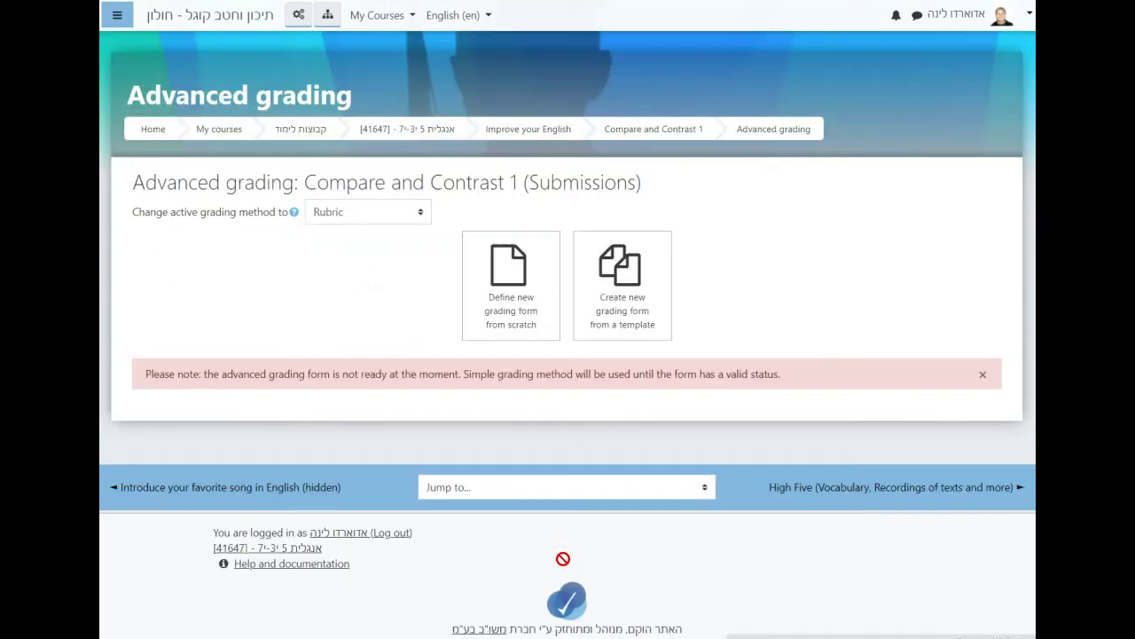
Choose to create the grading form from a template and search the available forms with own forms included.
left_click(614, 318)
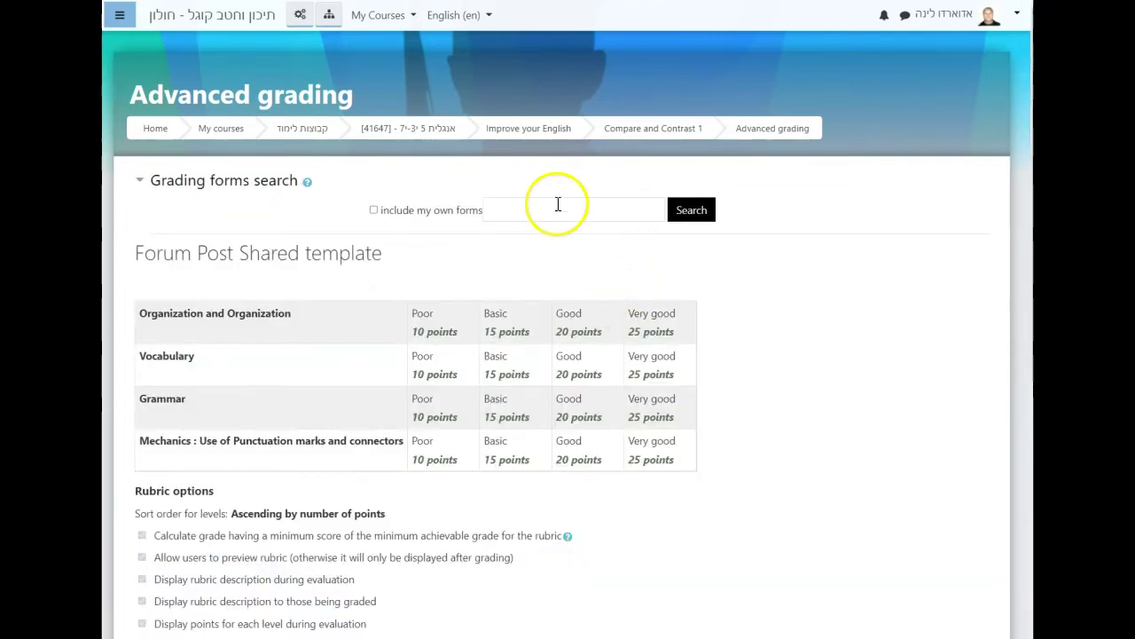
left_click(685, 210)
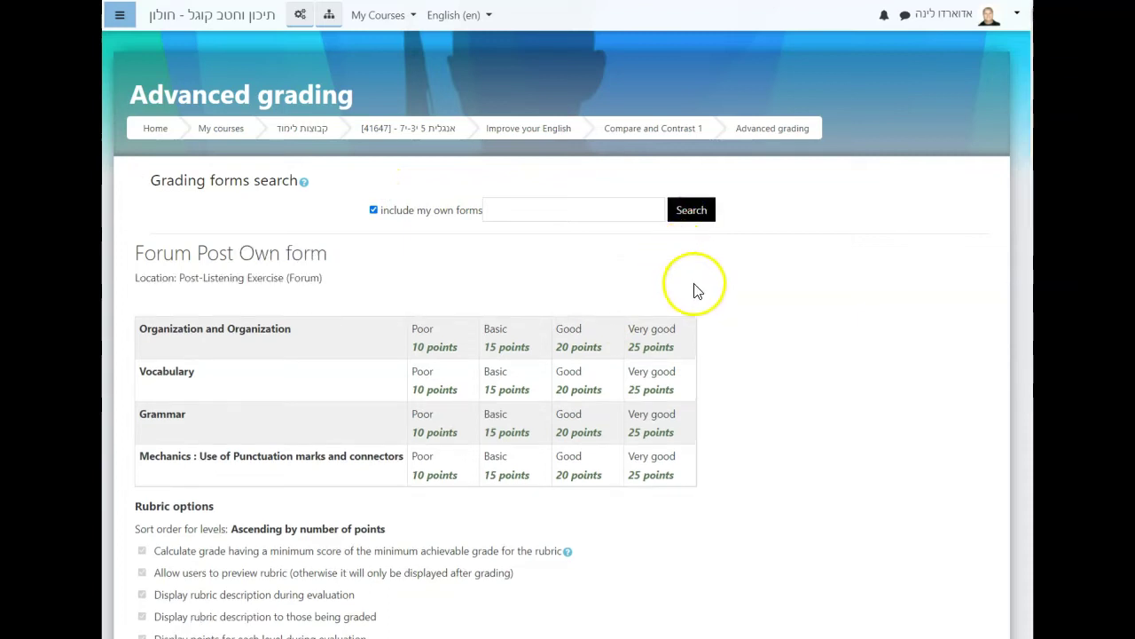
Use the own form "Grading Rubric - COBE" from the Part A Exam 1 personal response as the template for the assignment's grading form.
scroll(694, 292, "down", 7)
scroll(694, 306, "down", 9)
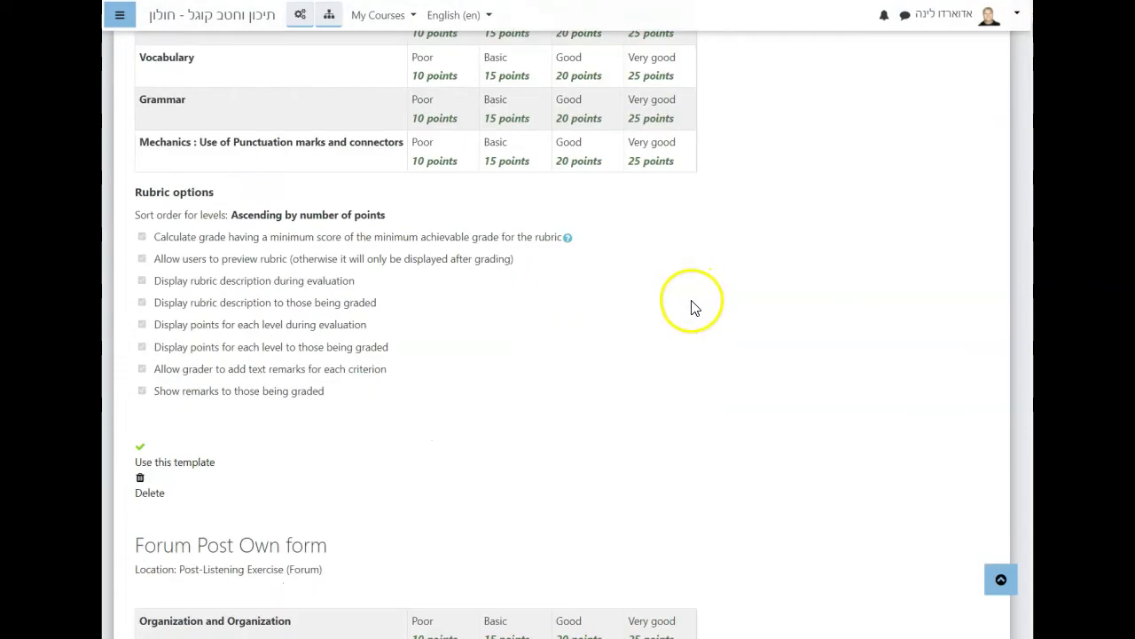
scroll(695, 311, "down", 9)
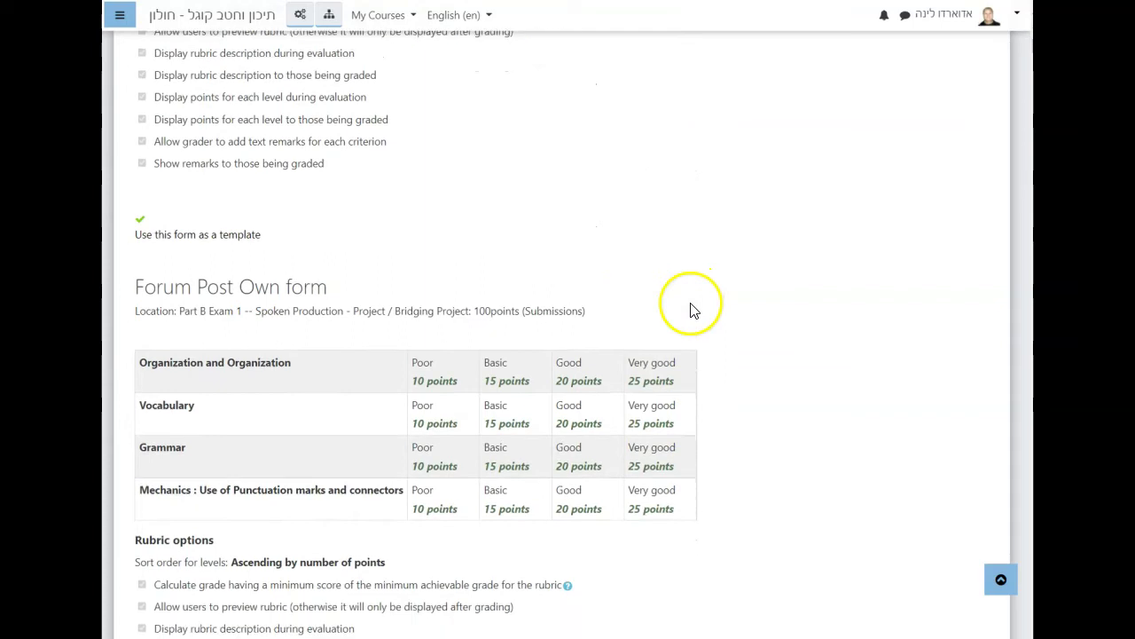
scroll(693, 312, "down", 7)
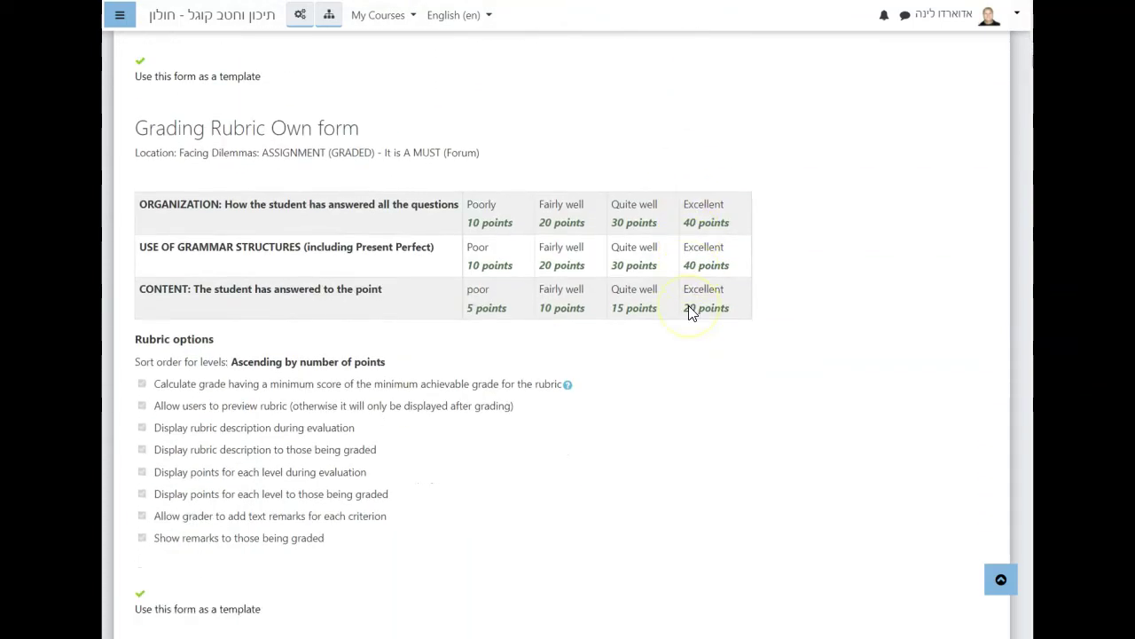
scroll(692, 313, "down", 1)
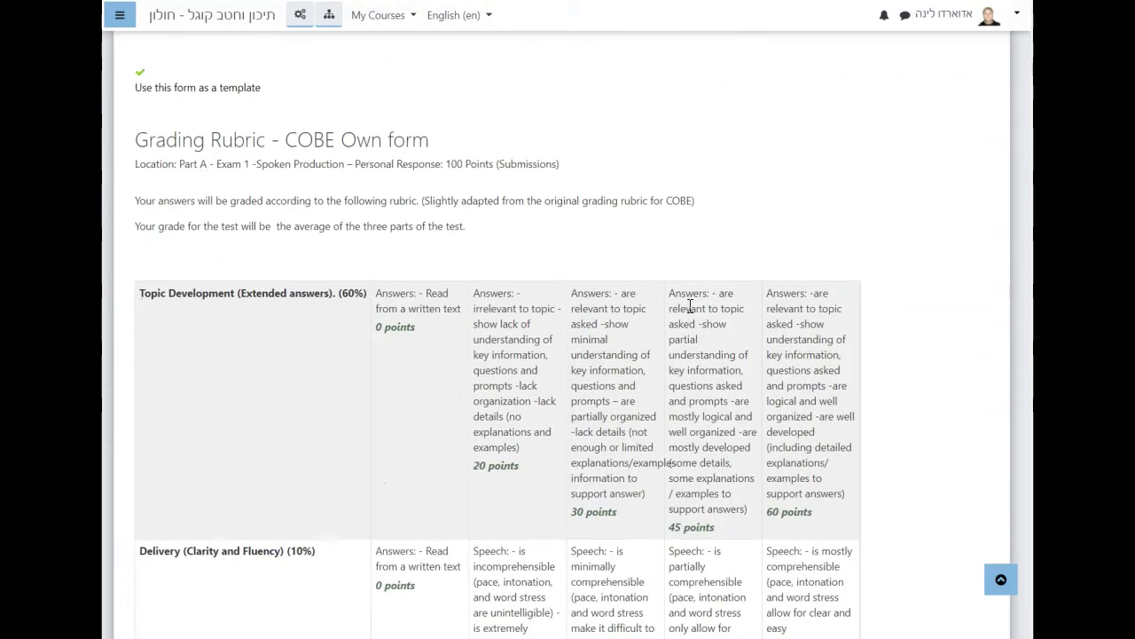
scroll(532, 195, "down", 1)
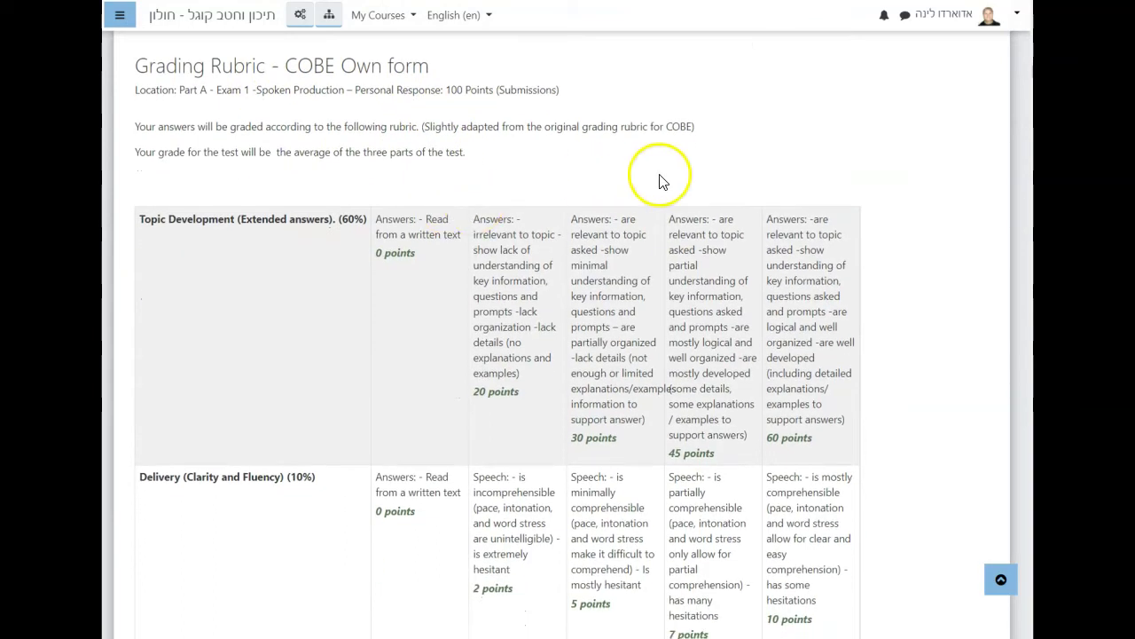
scroll(876, 208, "down", 2)
scroll(877, 211, "down", 5)
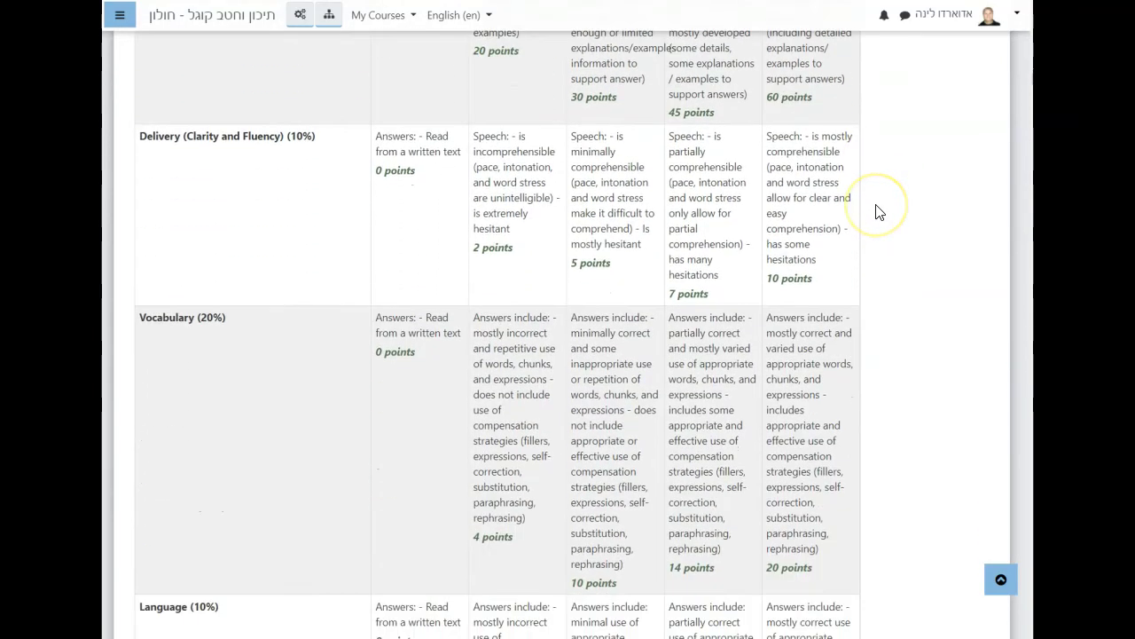
scroll(878, 211, "down", 4)
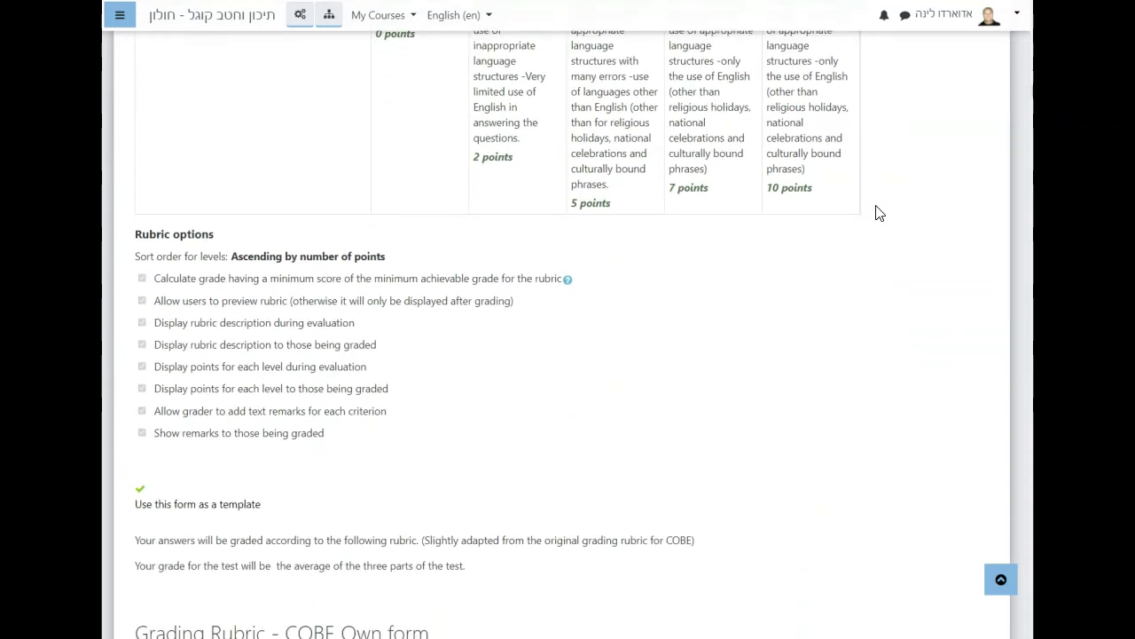
scroll(878, 212, "down", 1)
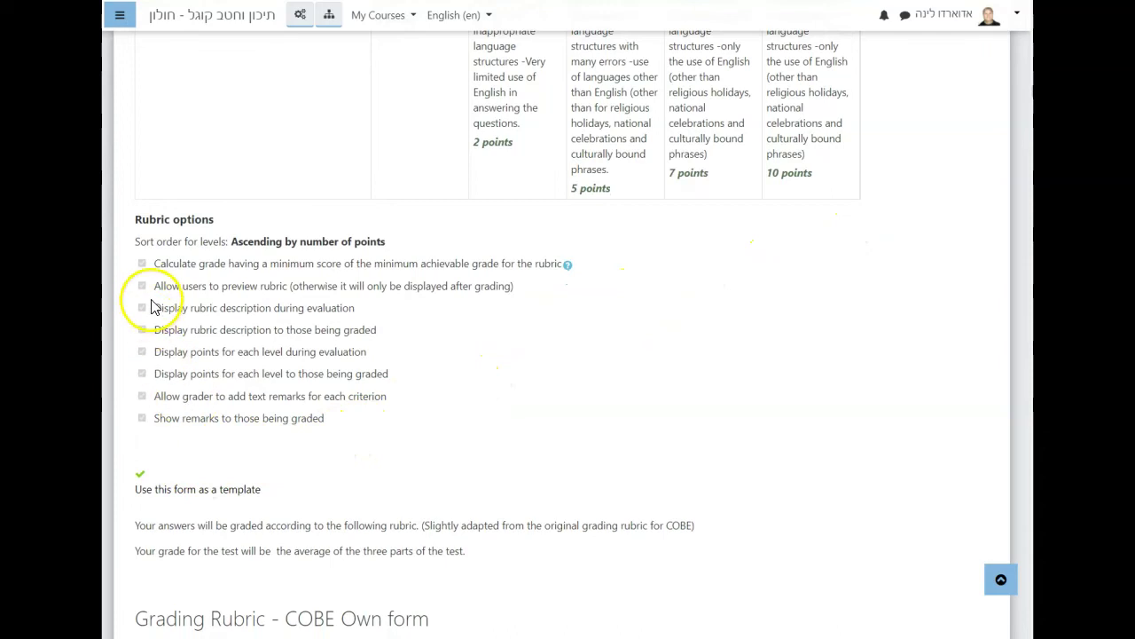
scroll(153, 443, "down", 1)
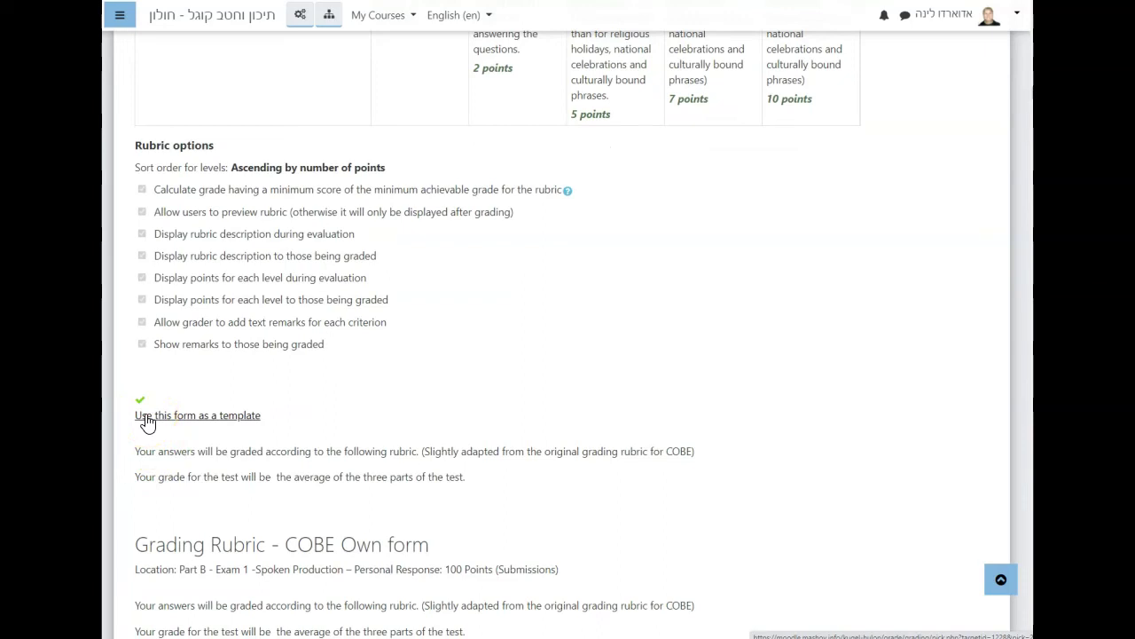
left_click(147, 416)
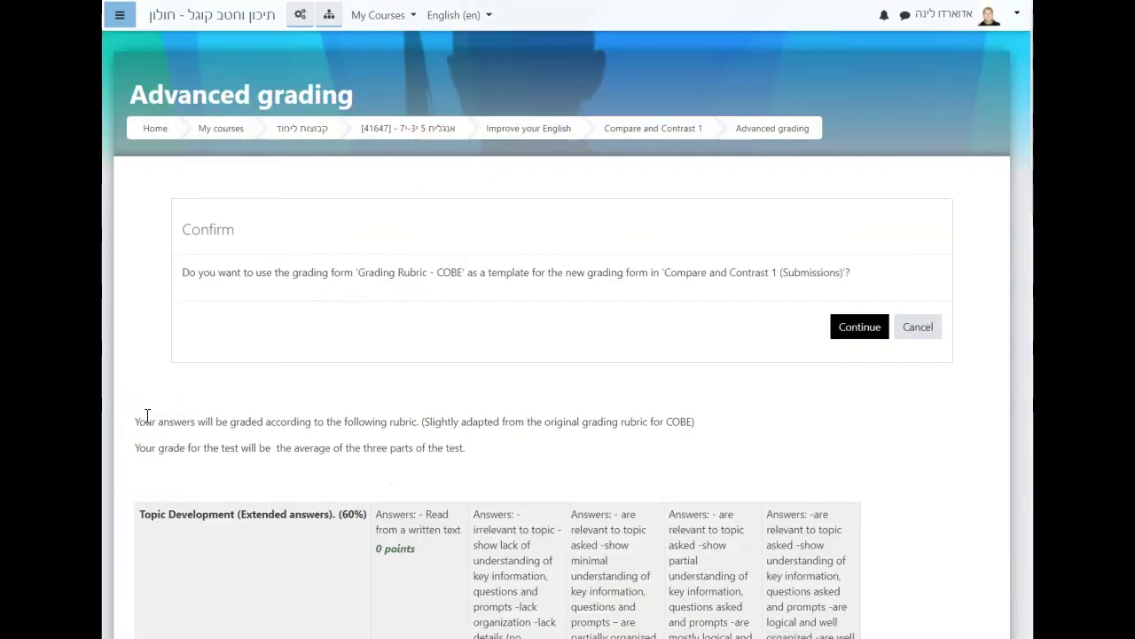
left_click(851, 333)
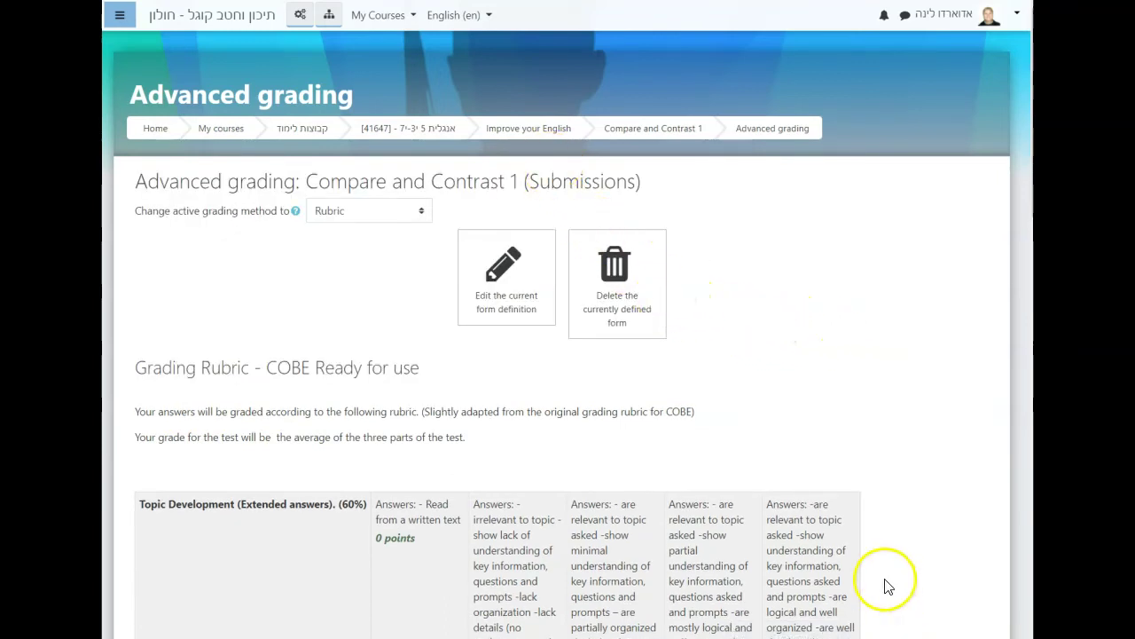
Return to the Compare and Contrast 1 assignment page, check its grading summary and play the embedded video.
left_click(667, 139)
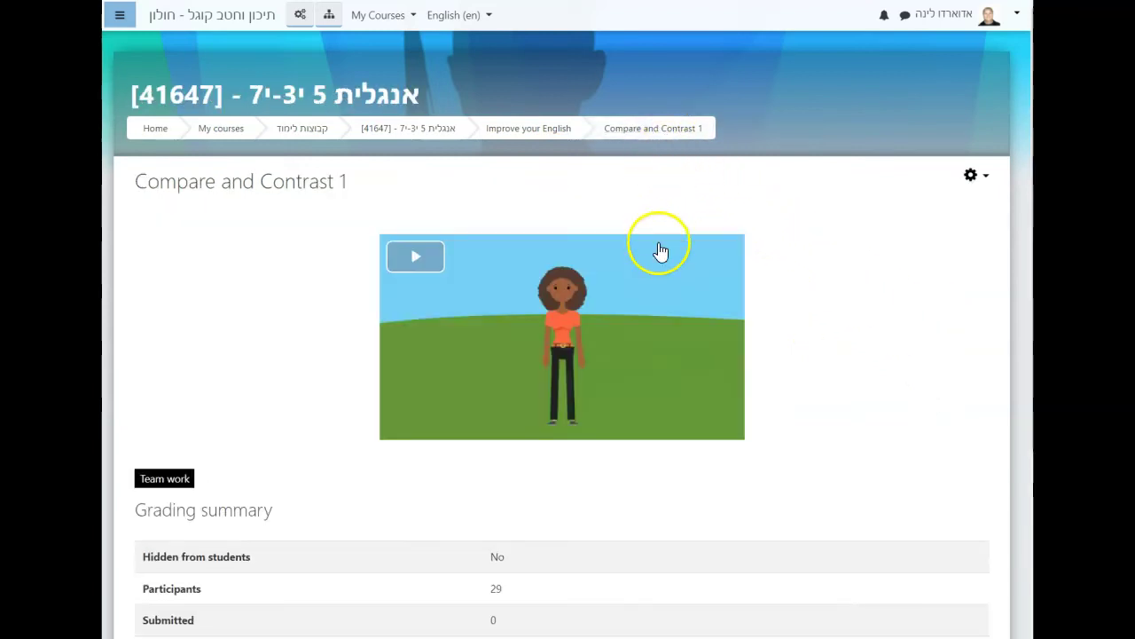
scroll(292, 293, "down", 2)
scroll(272, 333, "down", 2)
scroll(271, 335, "up", 2)
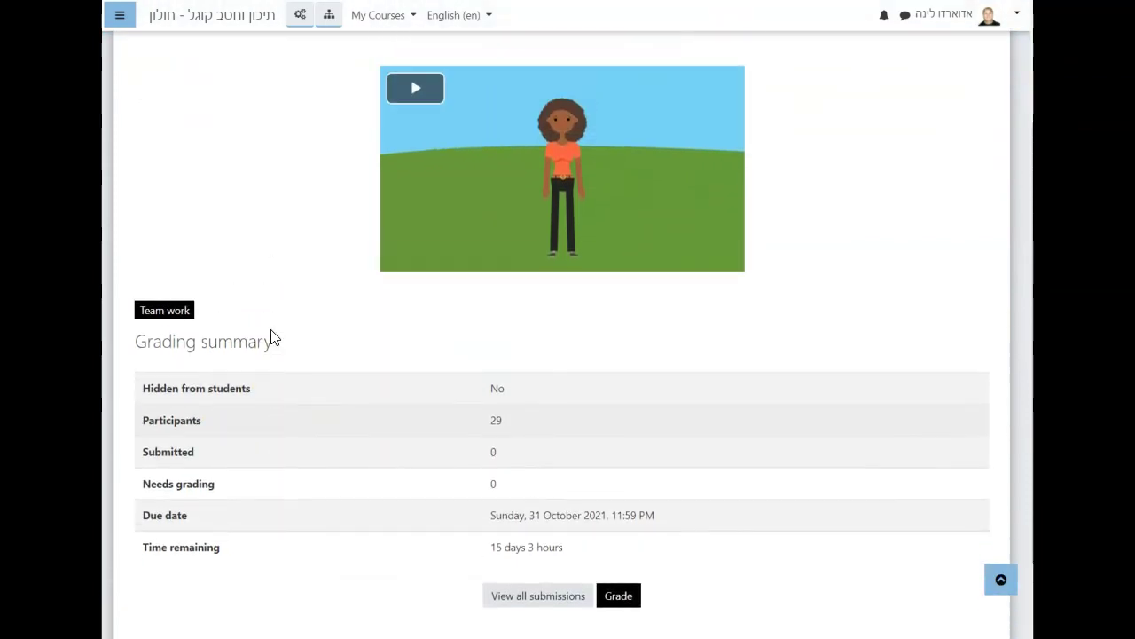
scroll(271, 330, "up", 1)
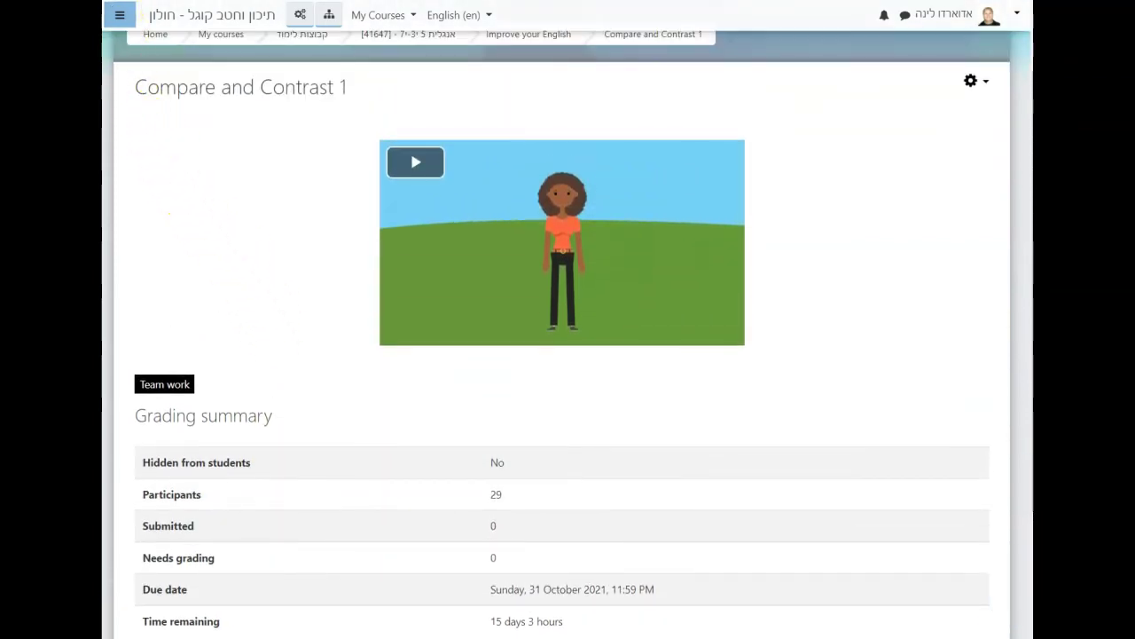
left_click(417, 163)
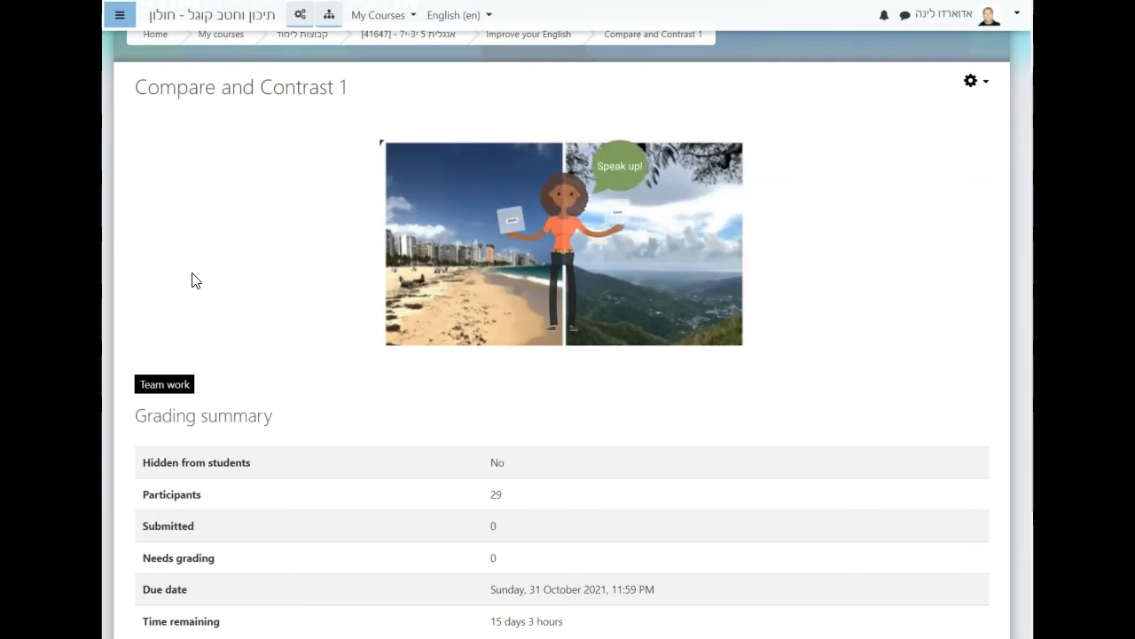
left_click(186, 280)
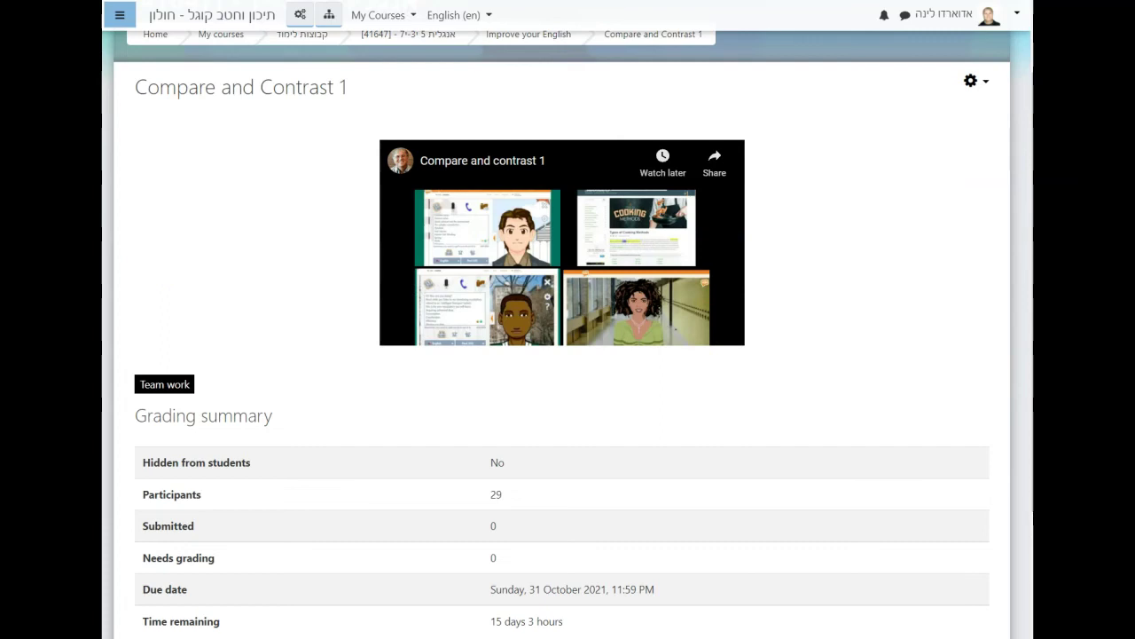
Switch the course role to student (תלמיד).
left_click(967, 18)
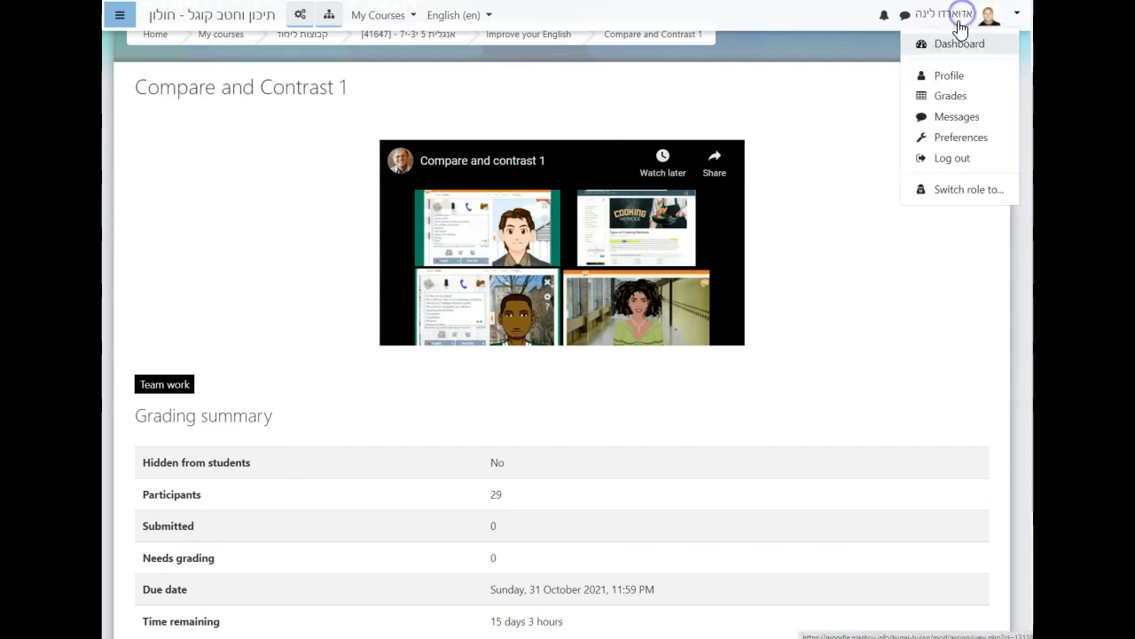
left_click(956, 190)
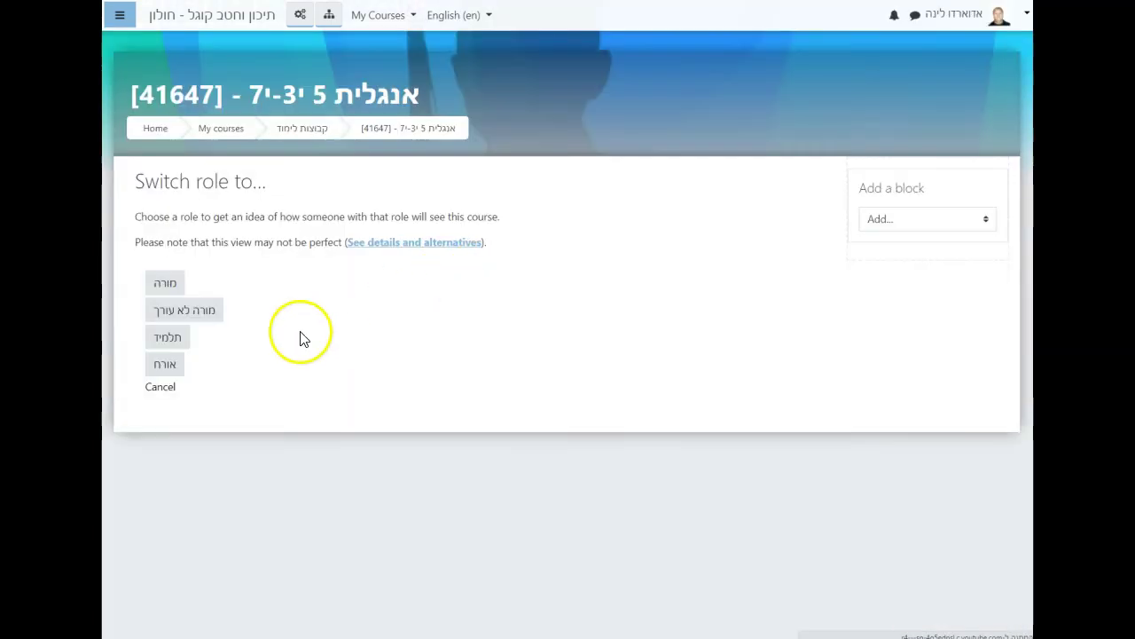
left_click(167, 345)
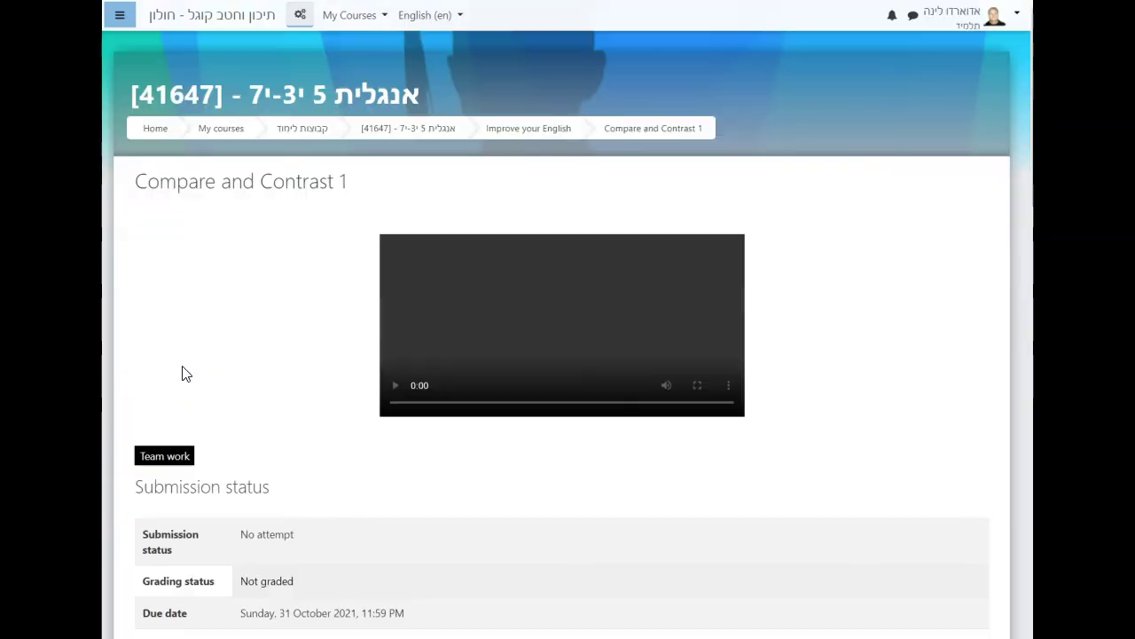
Review the assignment's submission status and the full grading criteria as a student sees them.
scroll(253, 411, "down", 1)
scroll(253, 424, "down", 1)
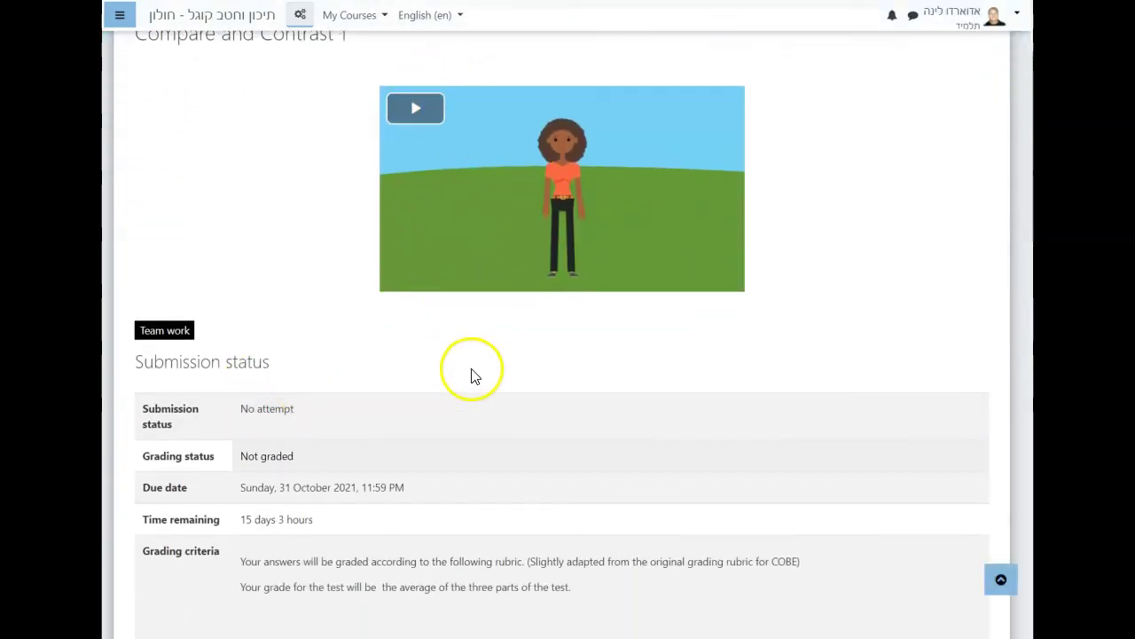
scroll(475, 380, "down", 5)
scroll(478, 384, "down", 1)
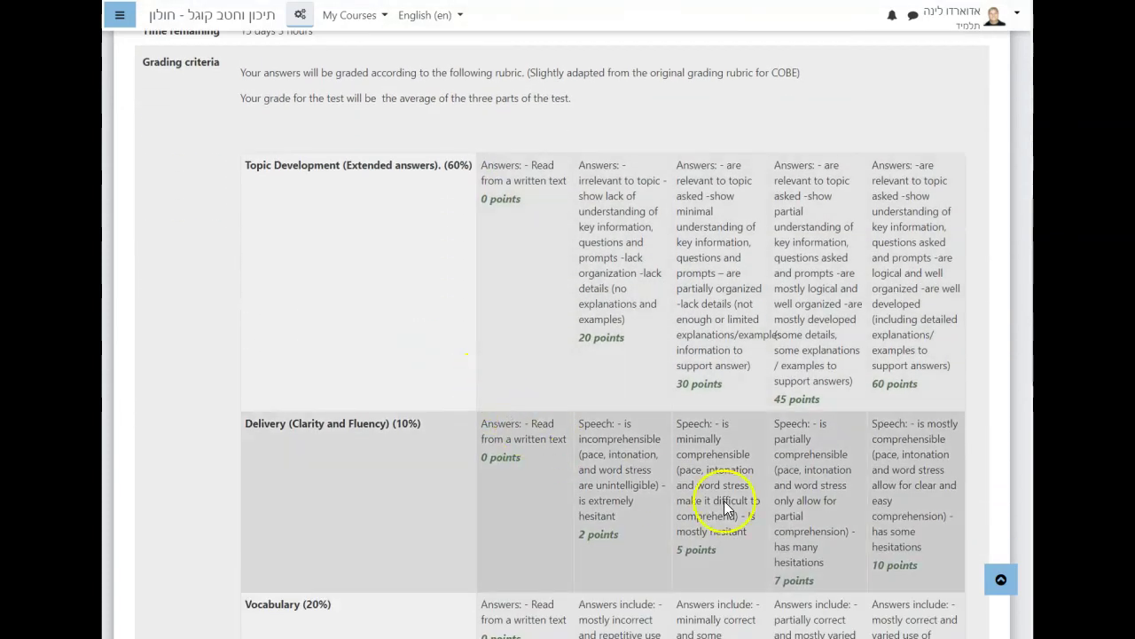
scroll(657, 380, "down", 3)
scroll(583, 443, "down", 4)
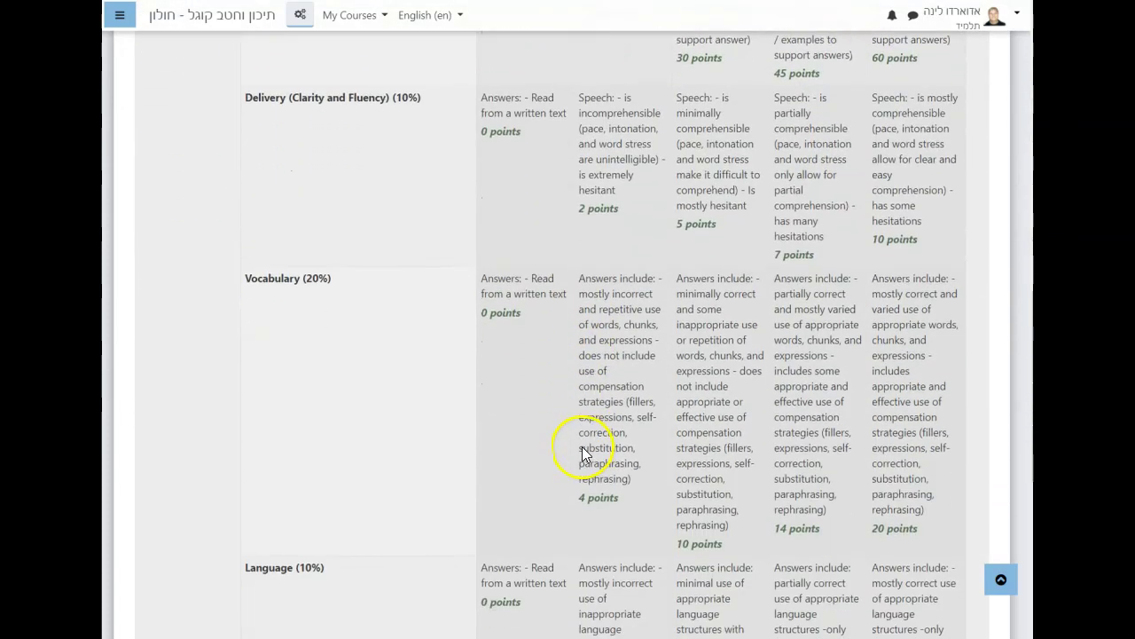
scroll(583, 463, "down", 2)
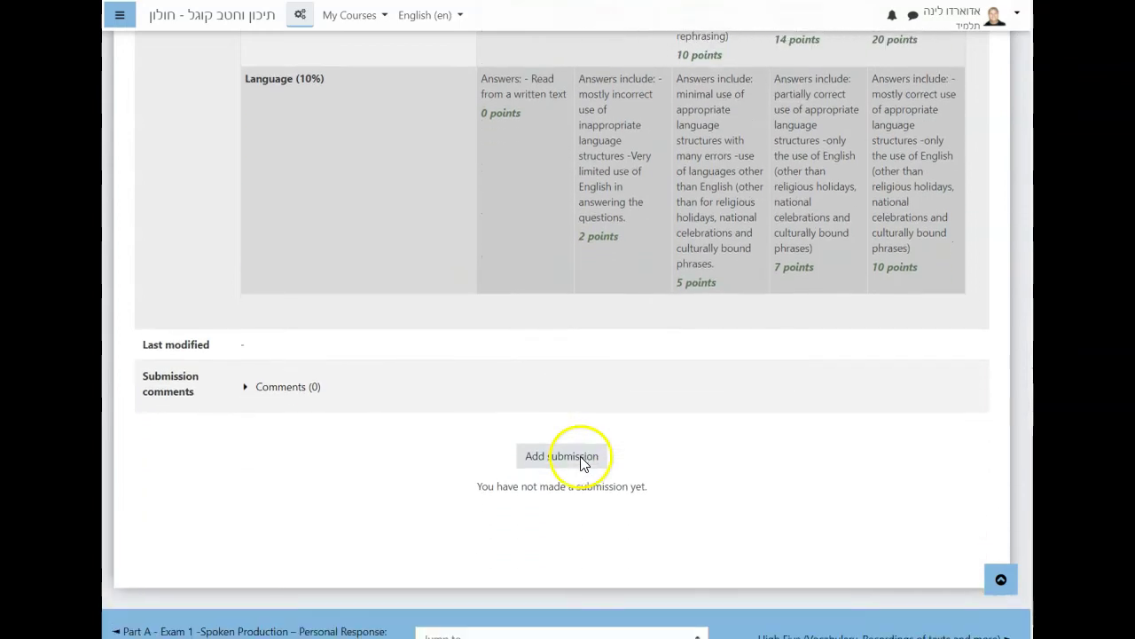
Start a submission with a short audio recording attached to its online text, and cancel it without saving.
left_click(572, 459)
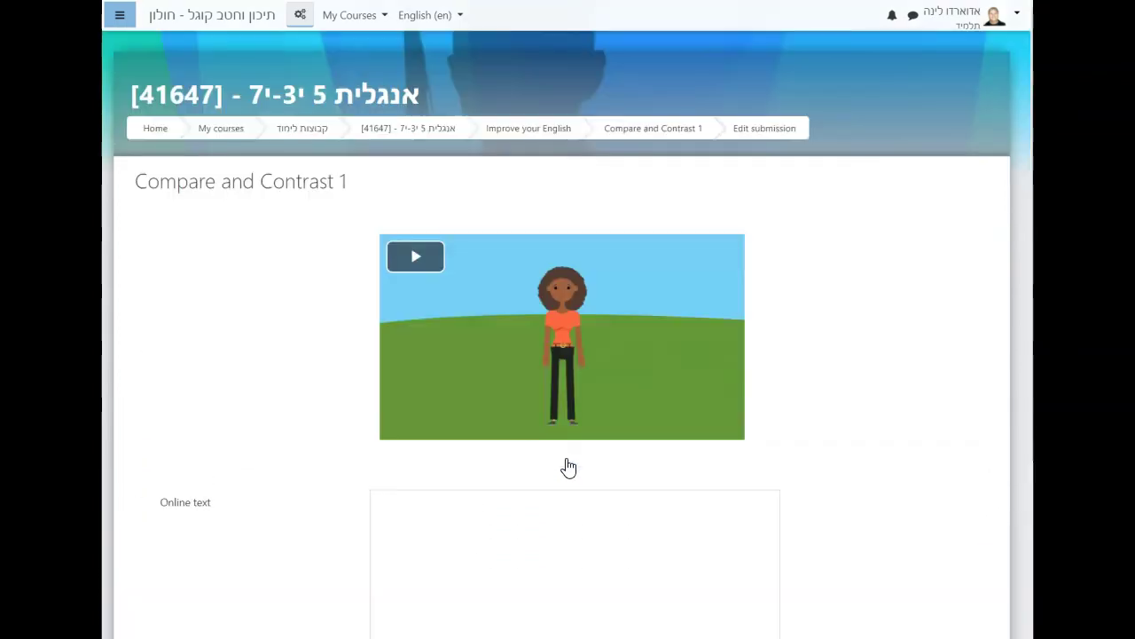
scroll(335, 489, "down", 1)
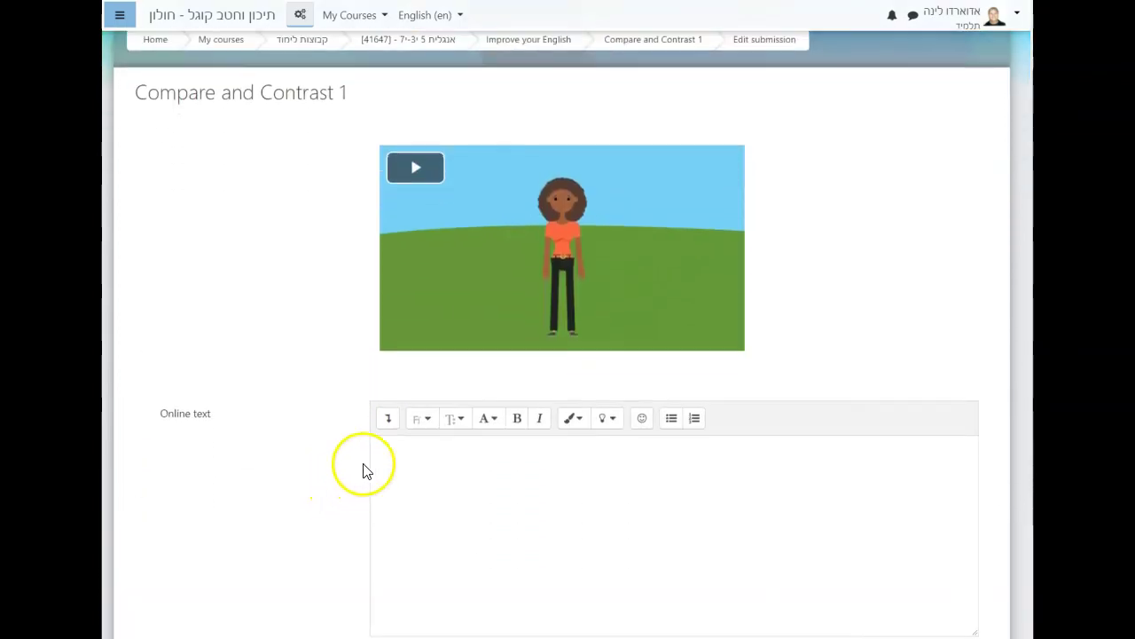
left_click(387, 420)
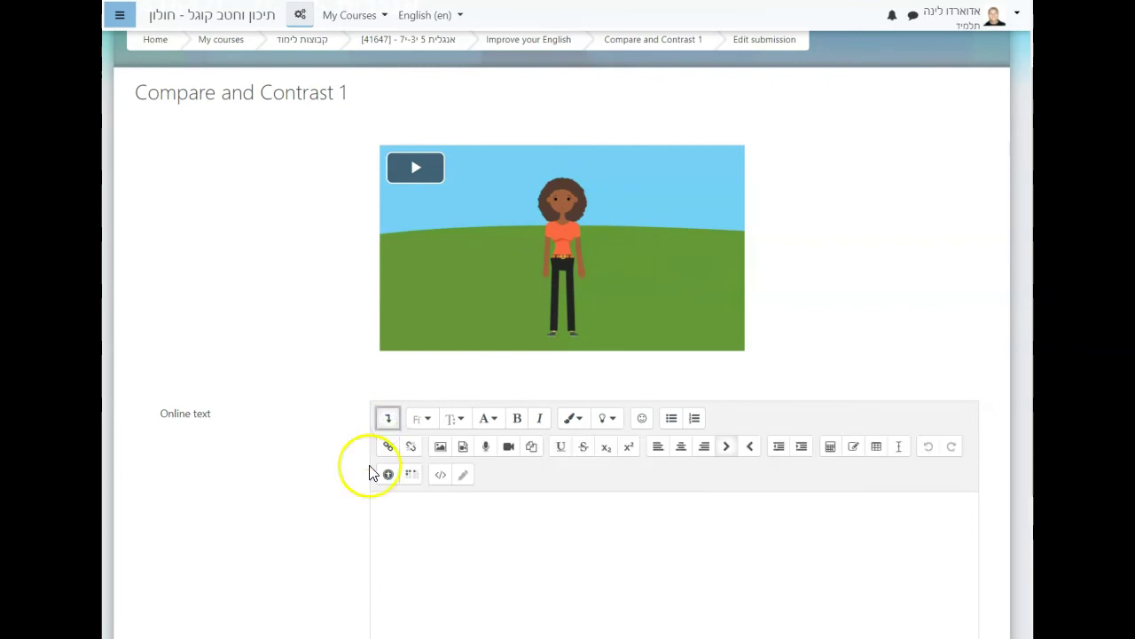
scroll(381, 466, "down", 1)
left_click(486, 388)
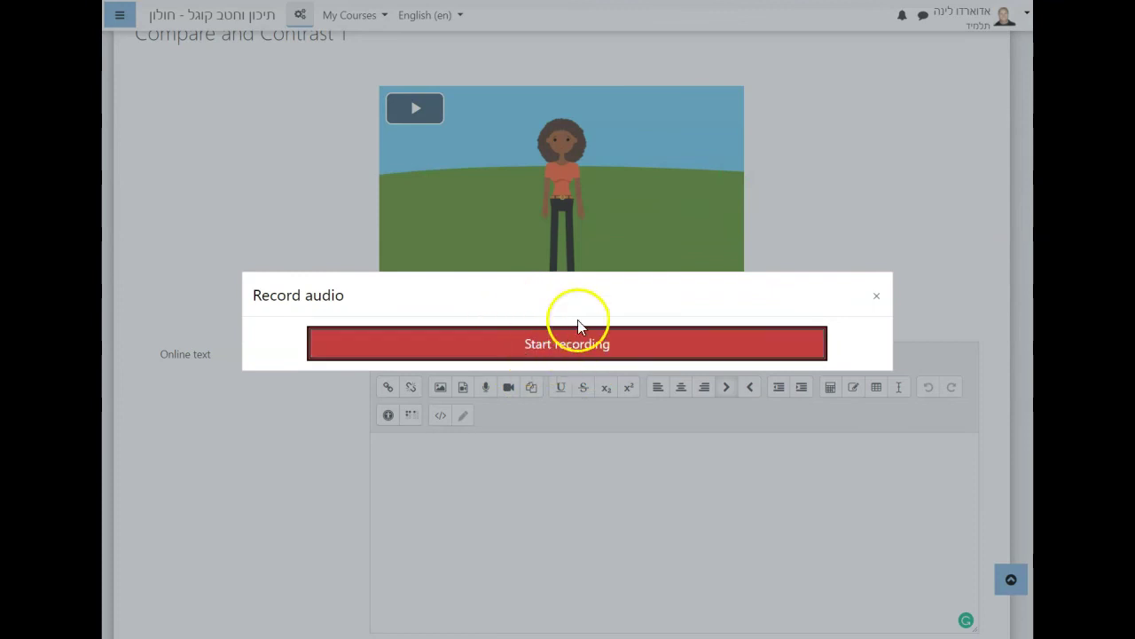
left_click(540, 349)
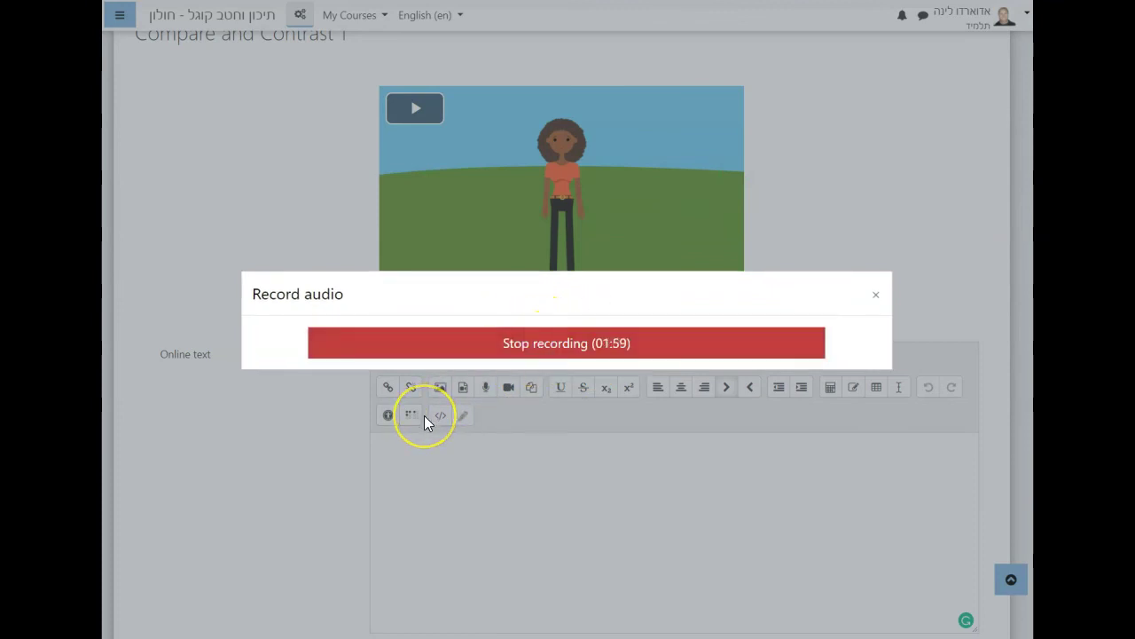
left_click(560, 350)
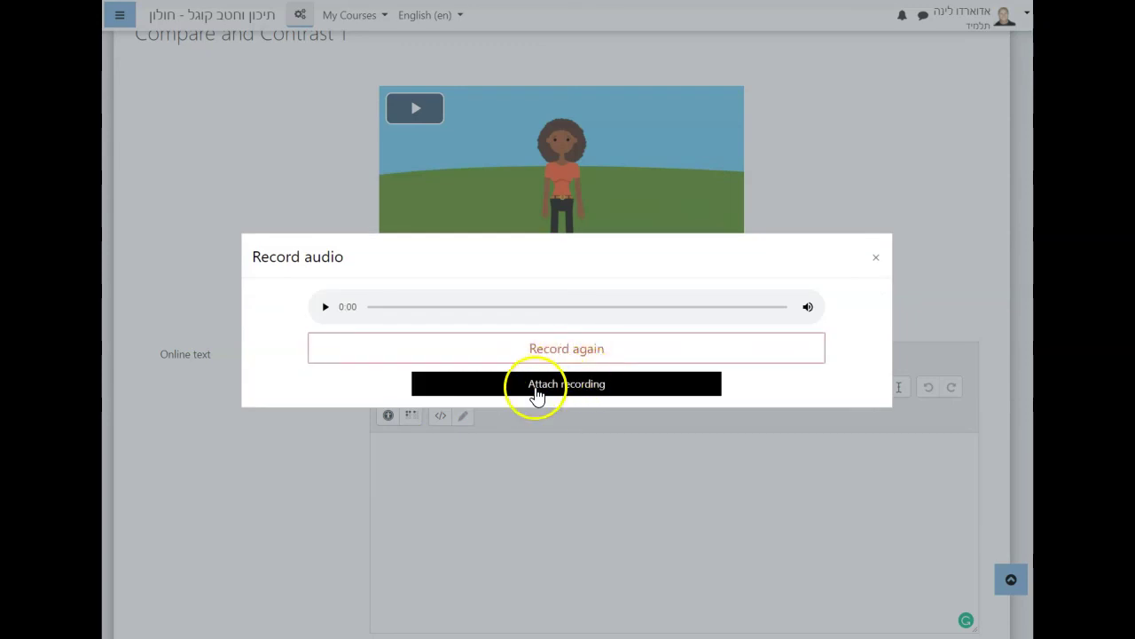
left_click(553, 387)
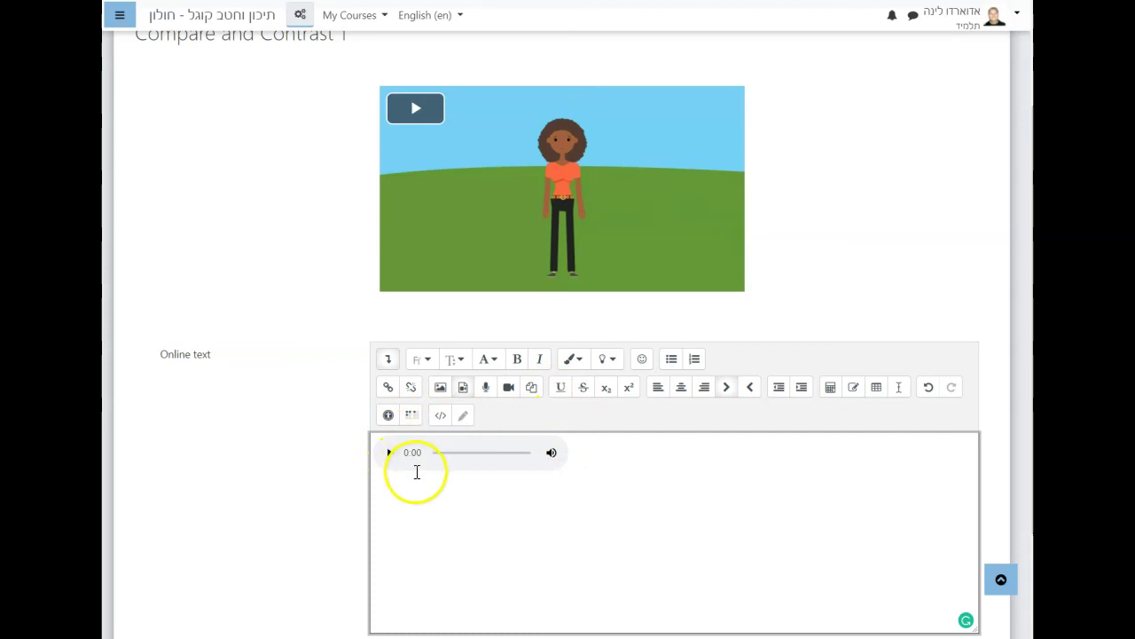
scroll(359, 484, "down", 2)
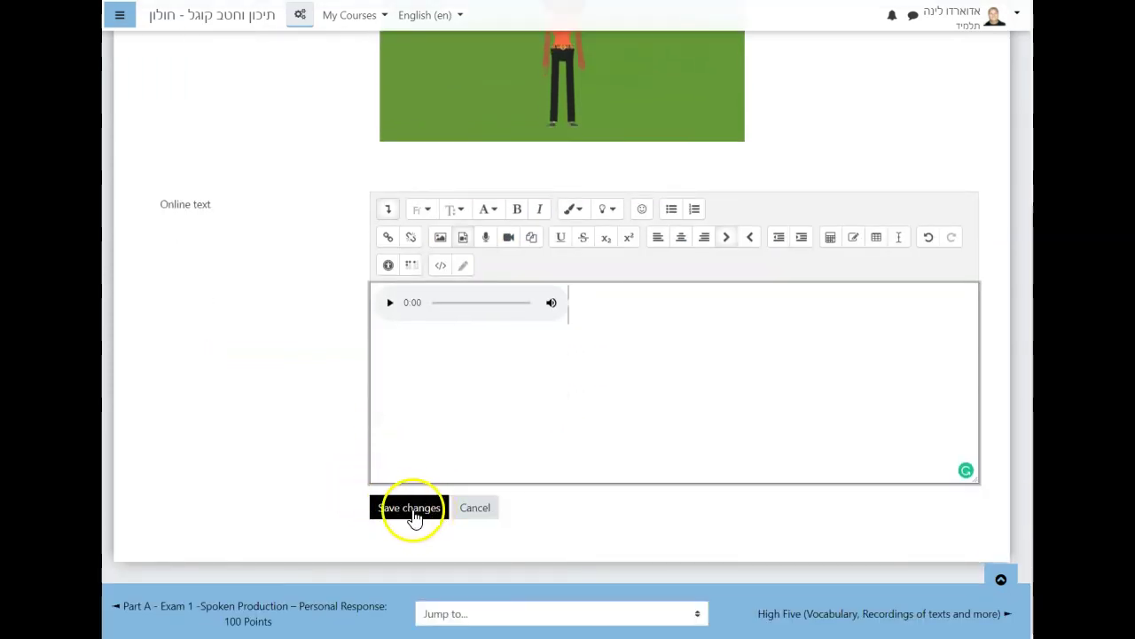
left_click(475, 513)
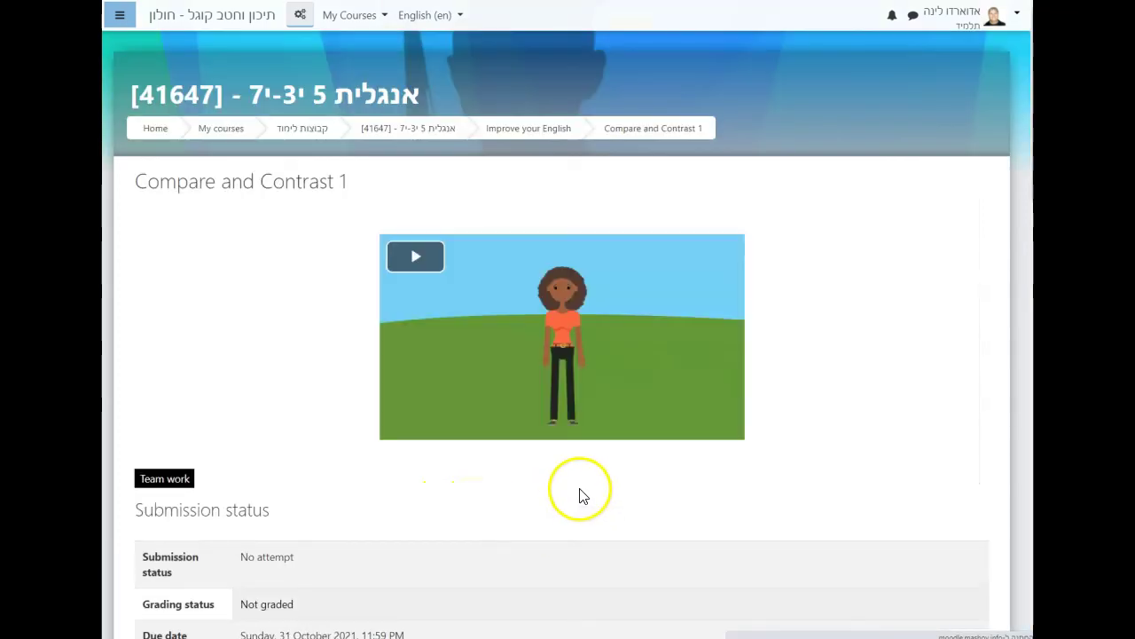
Go through the submission status and rubric criteria on the student's assignment page once more.
scroll(573, 475, "down", 2)
scroll(572, 472, "down", 5)
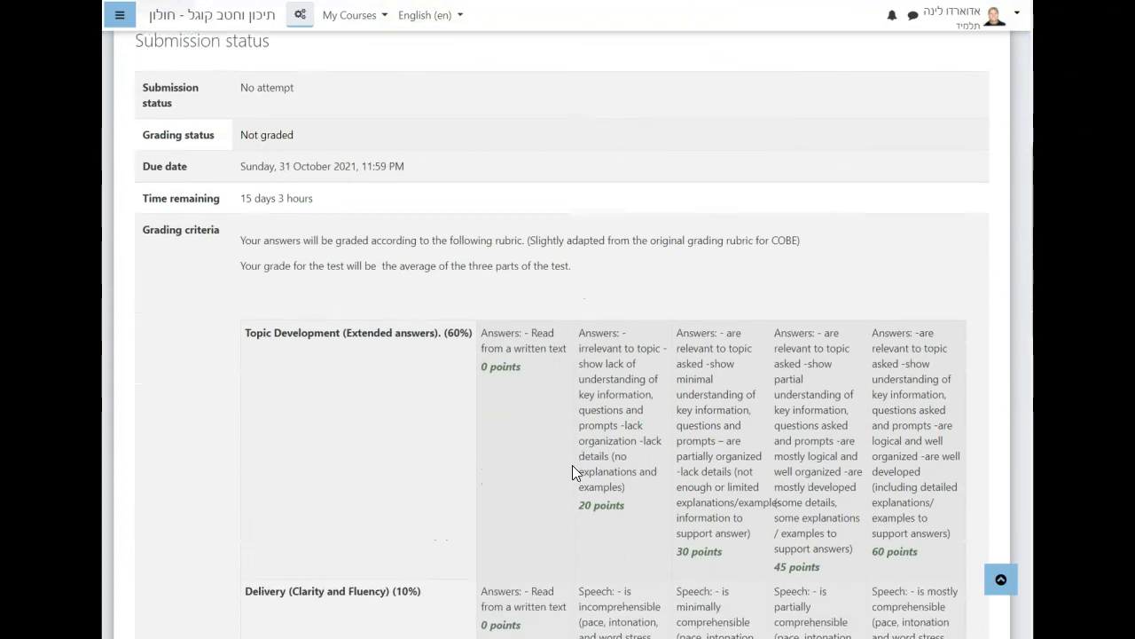
scroll(573, 466, "down", 8)
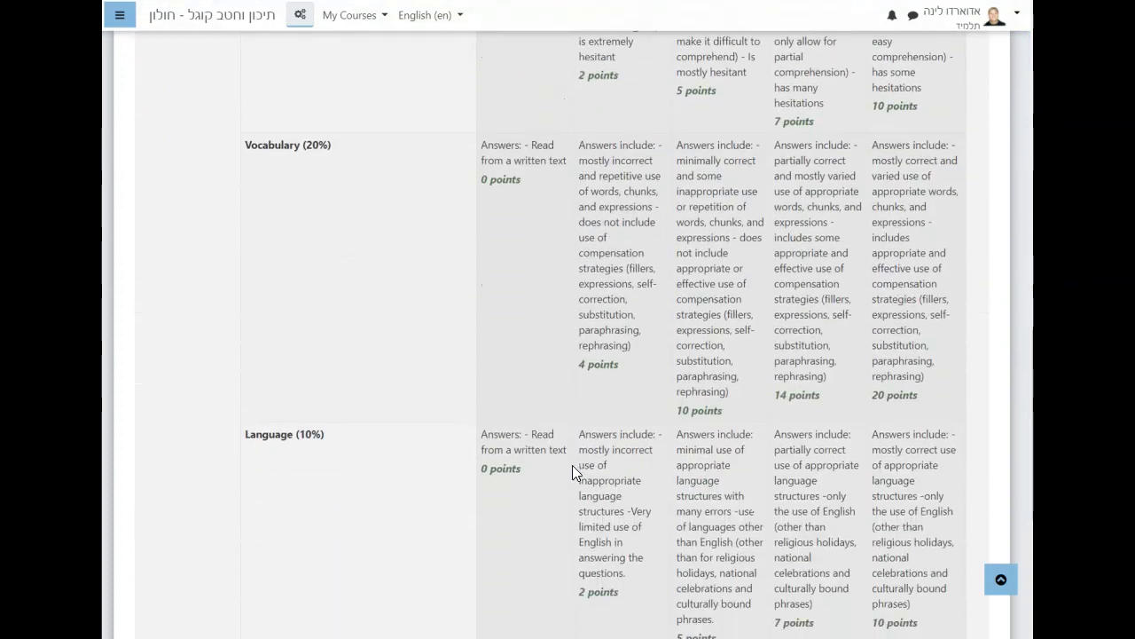